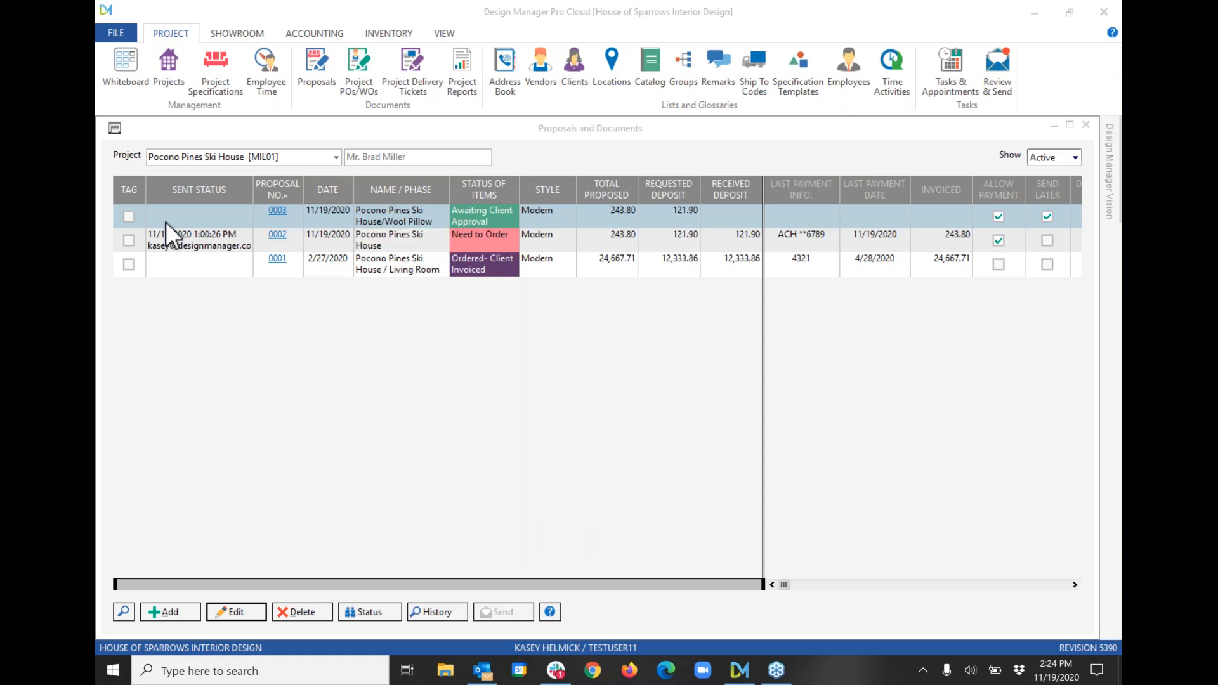
Email the Pocono Pines Ski House/Wool Pillow proposal to the client using the prefilled recipient and subject
left_click(128, 218)
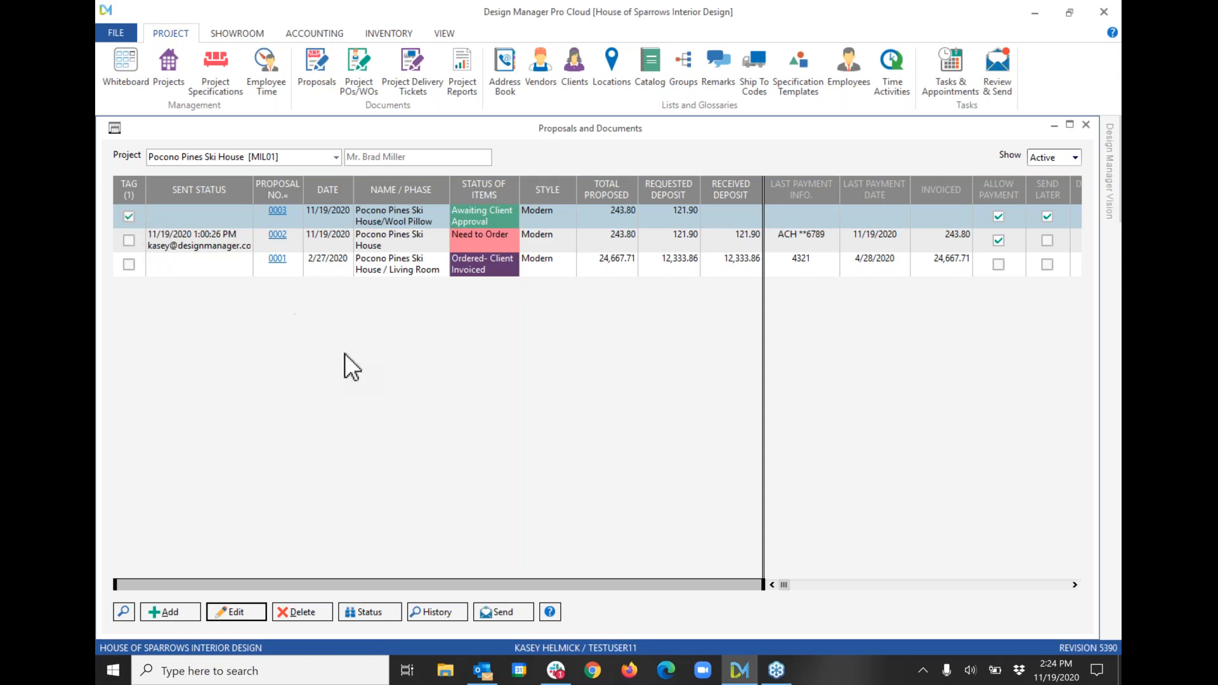
left_click(497, 611)
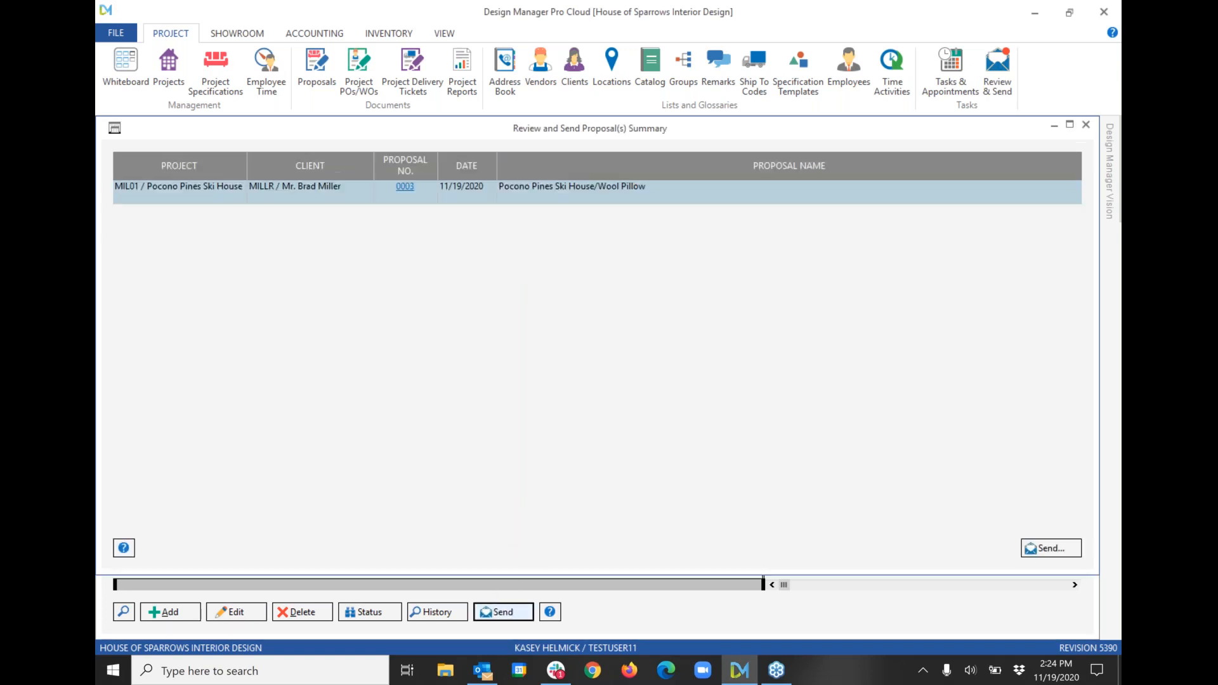
left_click(1047, 548)
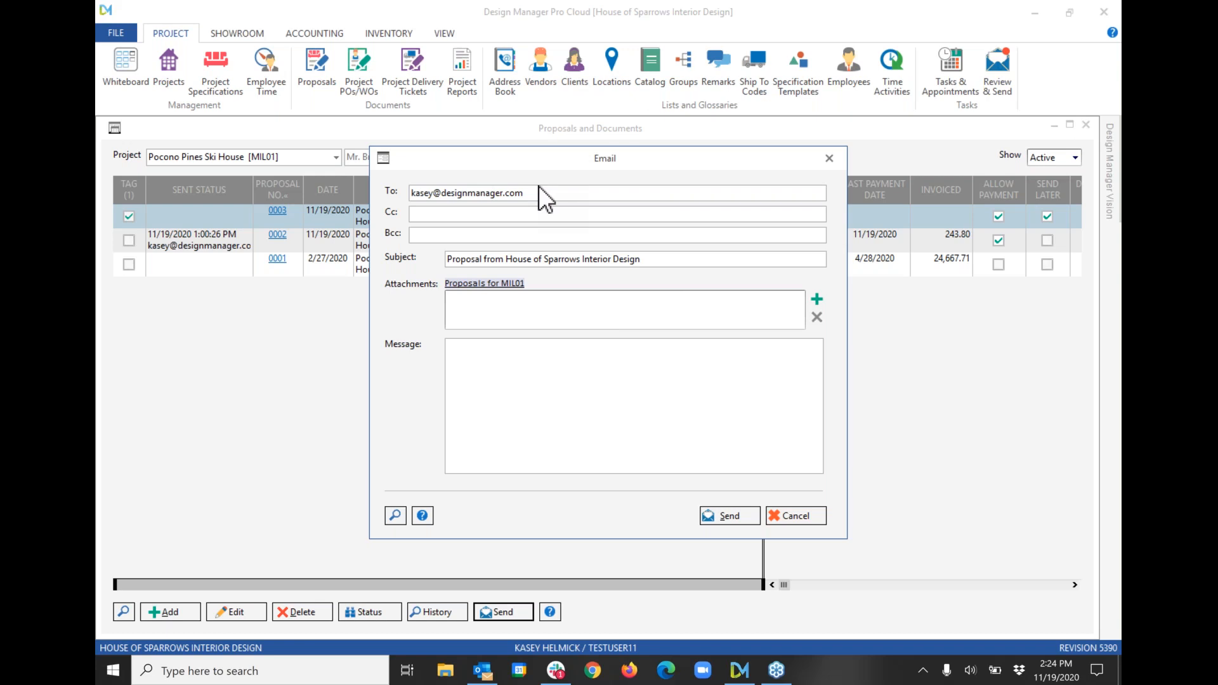
left_click(714, 517)
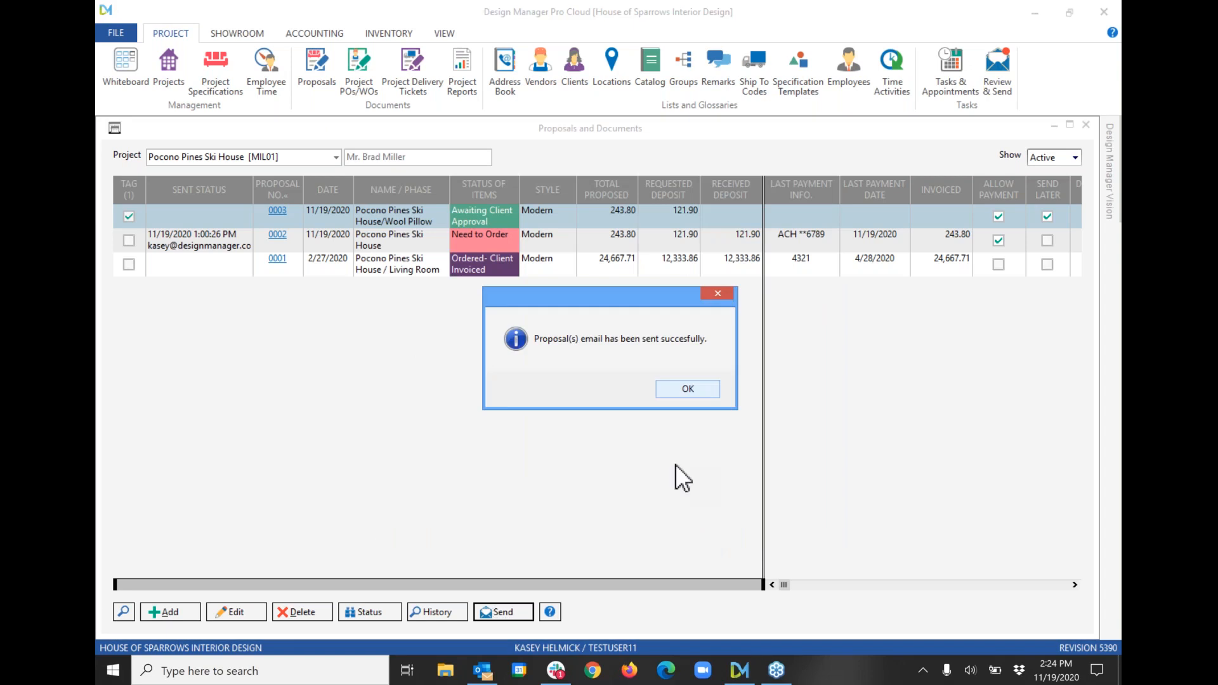
left_click(687, 389)
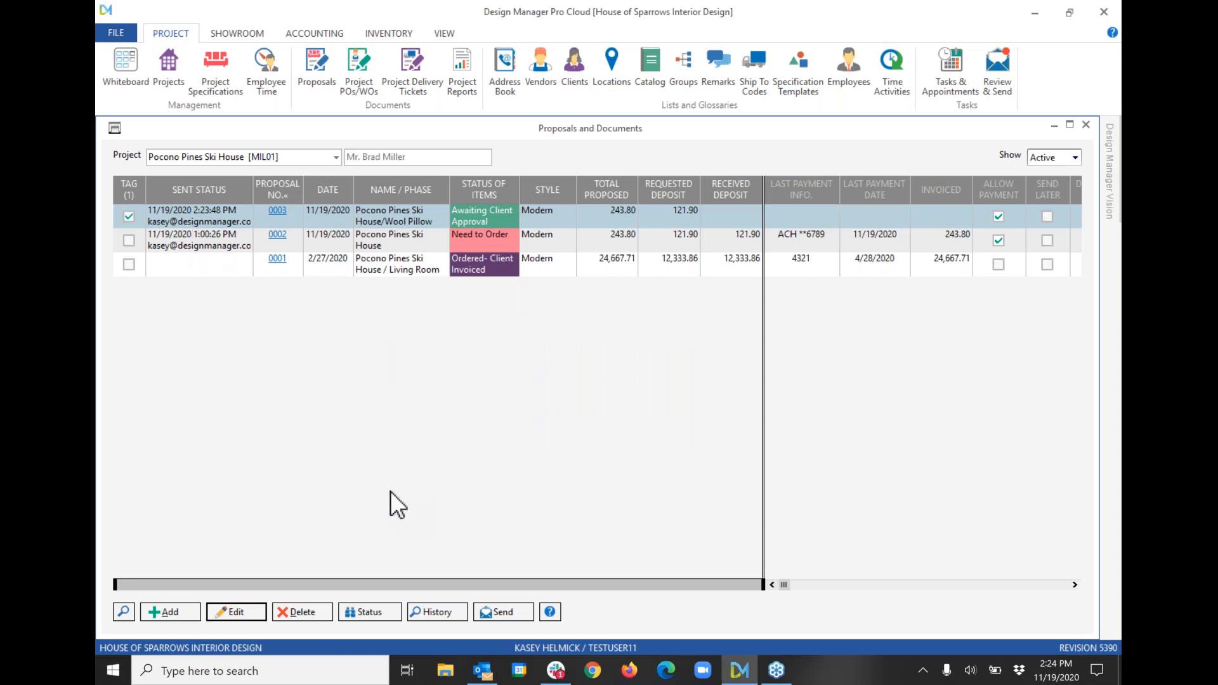
Switch to Outlook, open the new proposal email and follow its link to review the proposal in the client portal
left_click(477, 677)
left_click(226, 135)
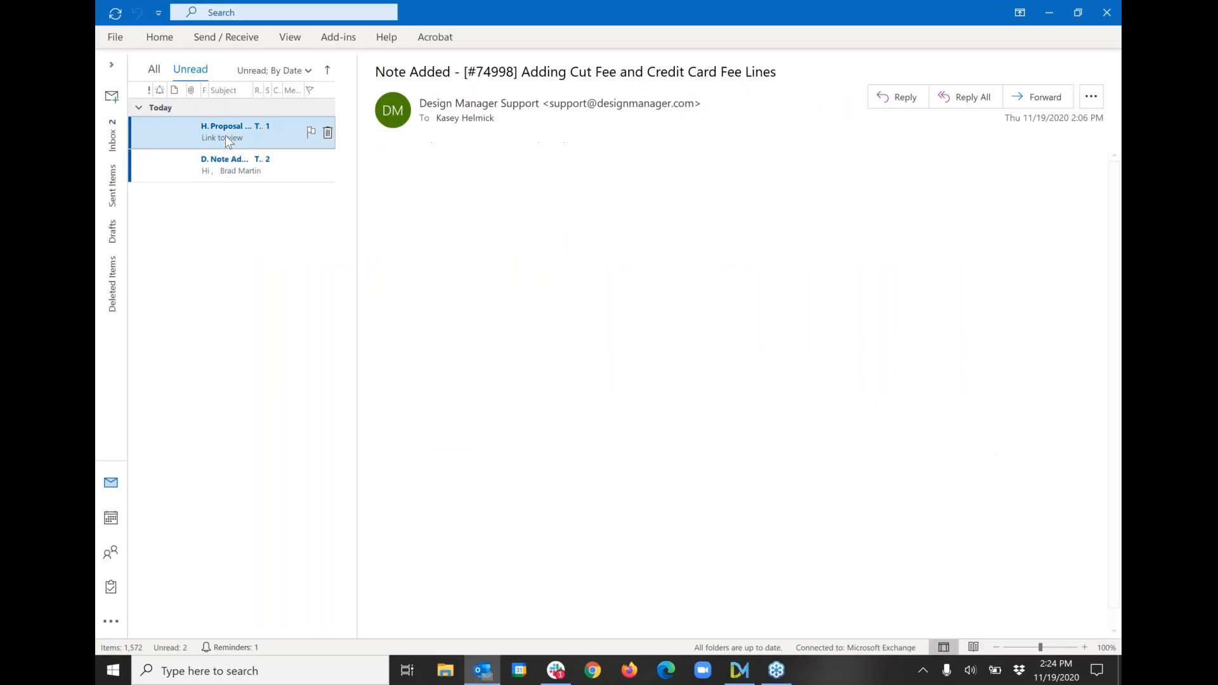
left_click(416, 164)
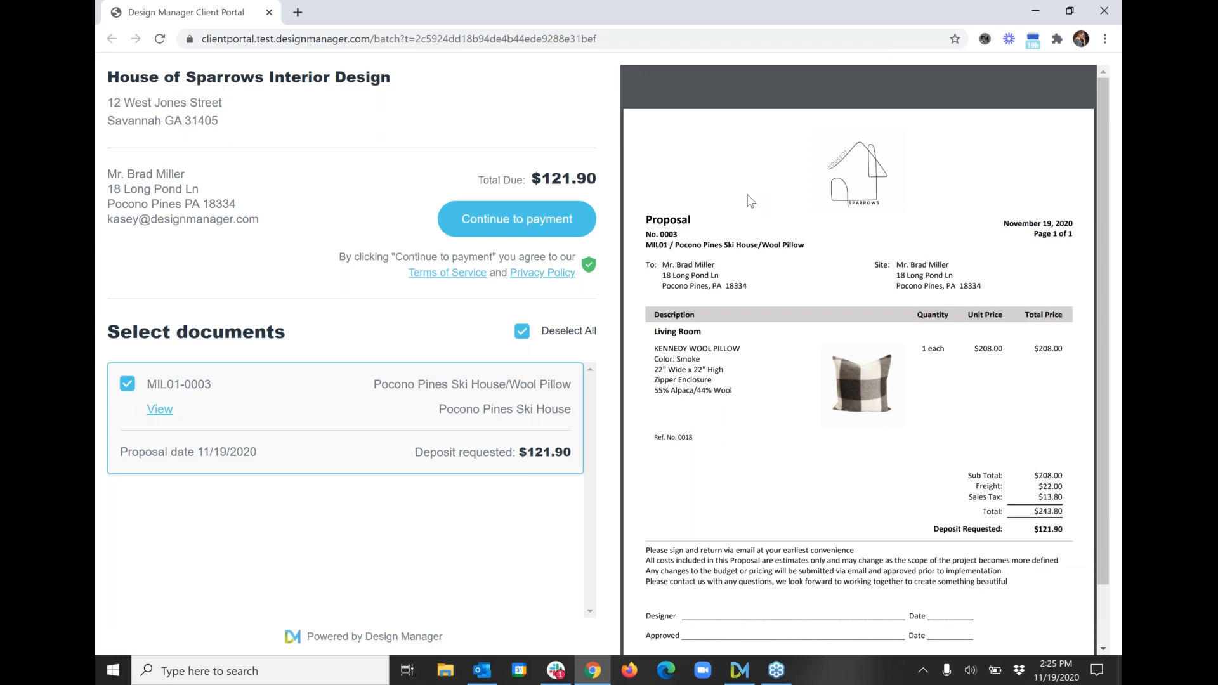
scroll(750, 293, "down", 1)
scroll(750, 293, "up", 1)
Start paying the proposal deposit by Bank Transfer (ACH) and choose Chase as the bank in Plaid
left_click(505, 228)
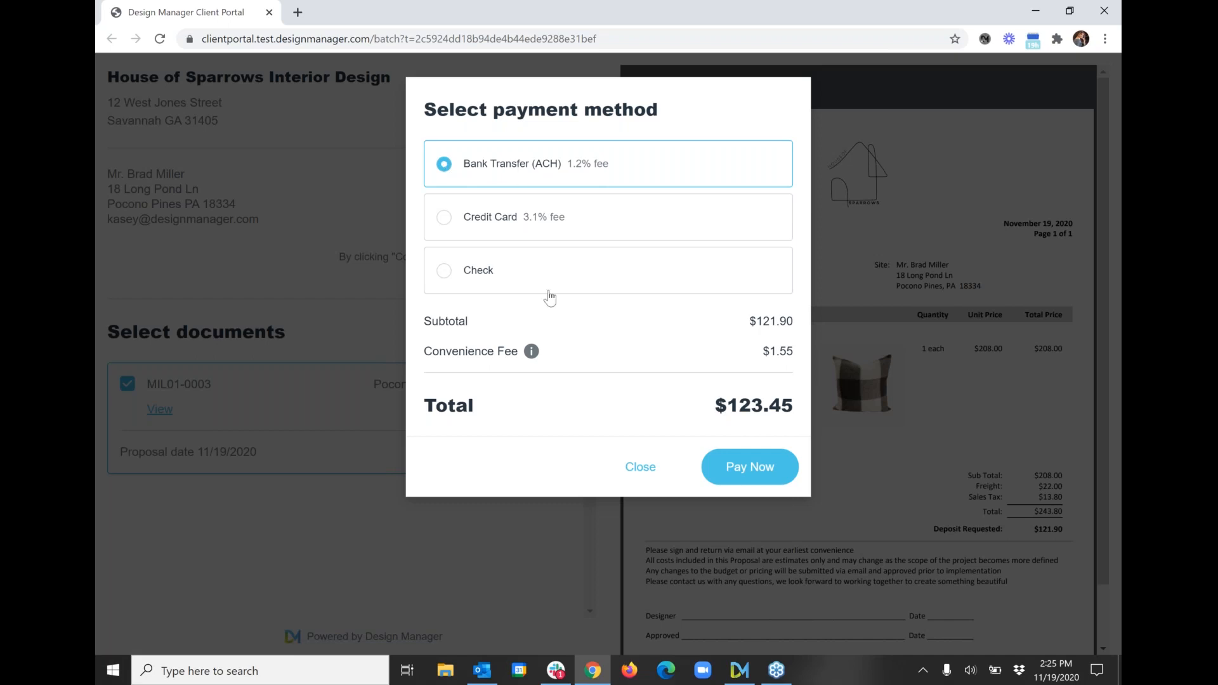
mouse_move(536, 358)
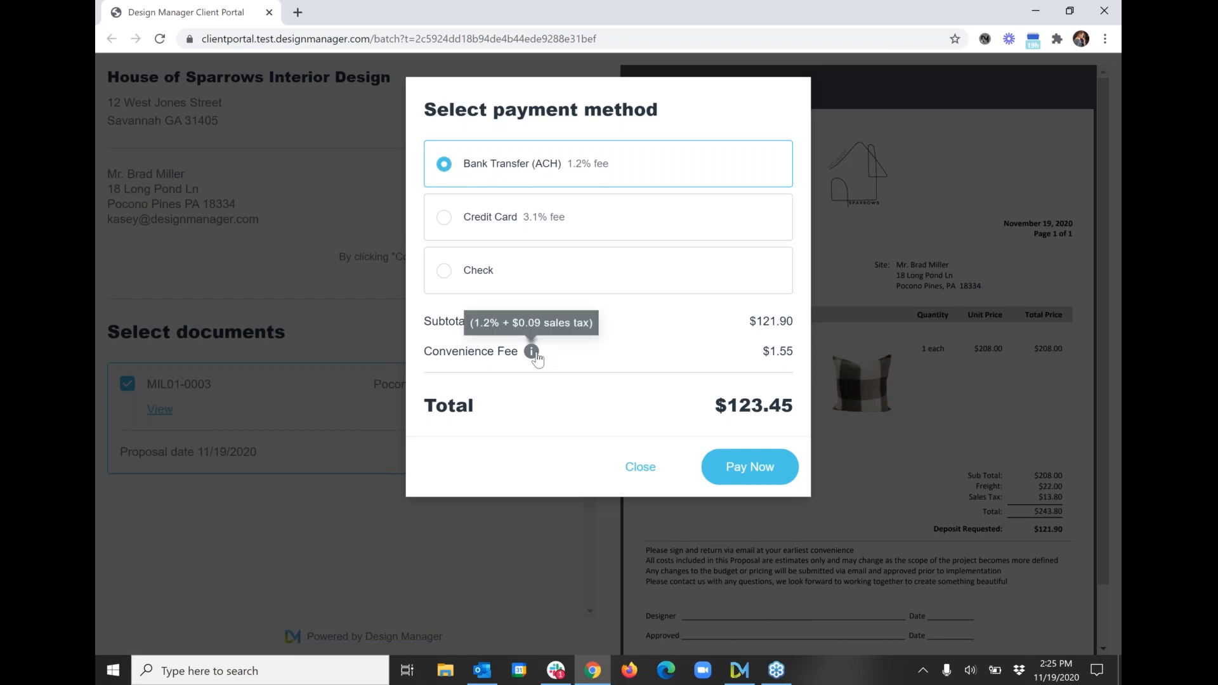
left_click(737, 475)
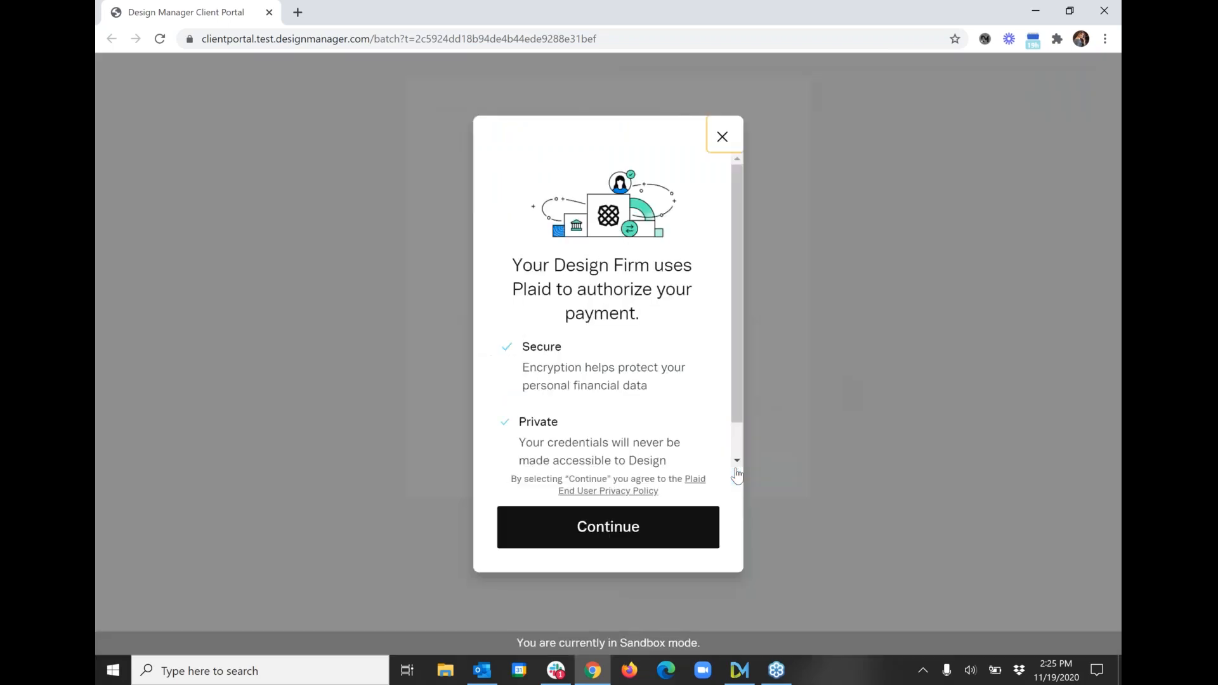
left_click(596, 525)
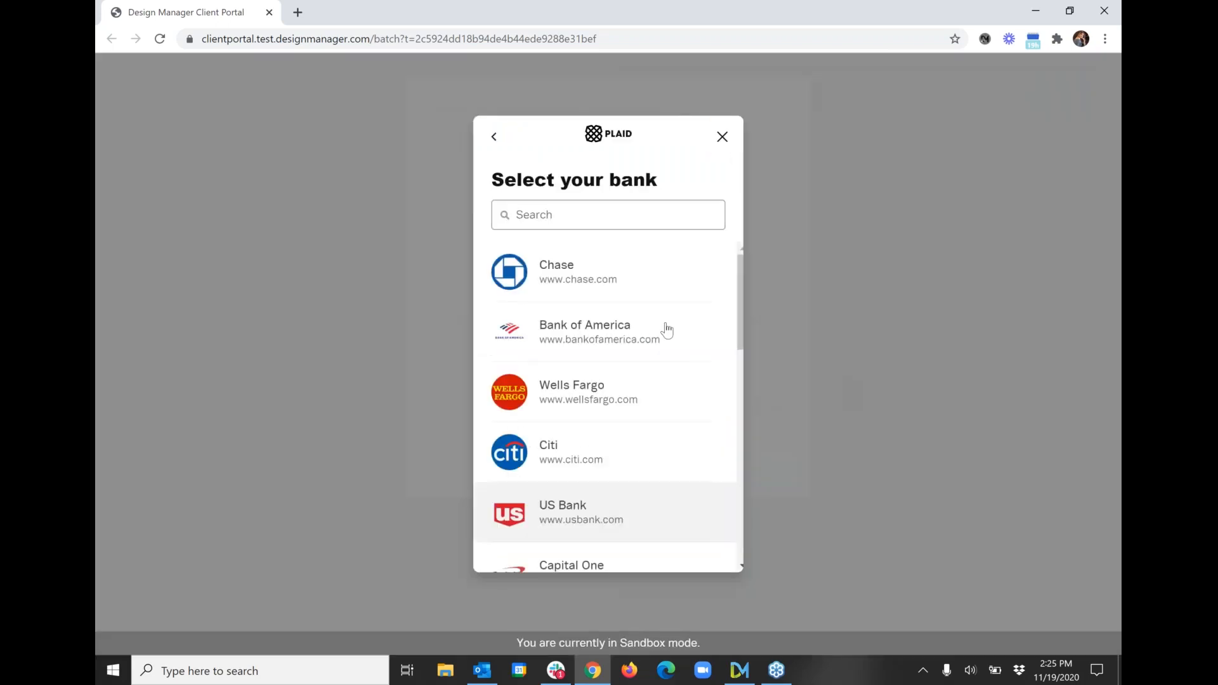
left_click(606, 289)
Sign in to Chase with the sandbox user ID and password, and authorize the deposit payment from the Plaid Saving account
left_click(570, 300)
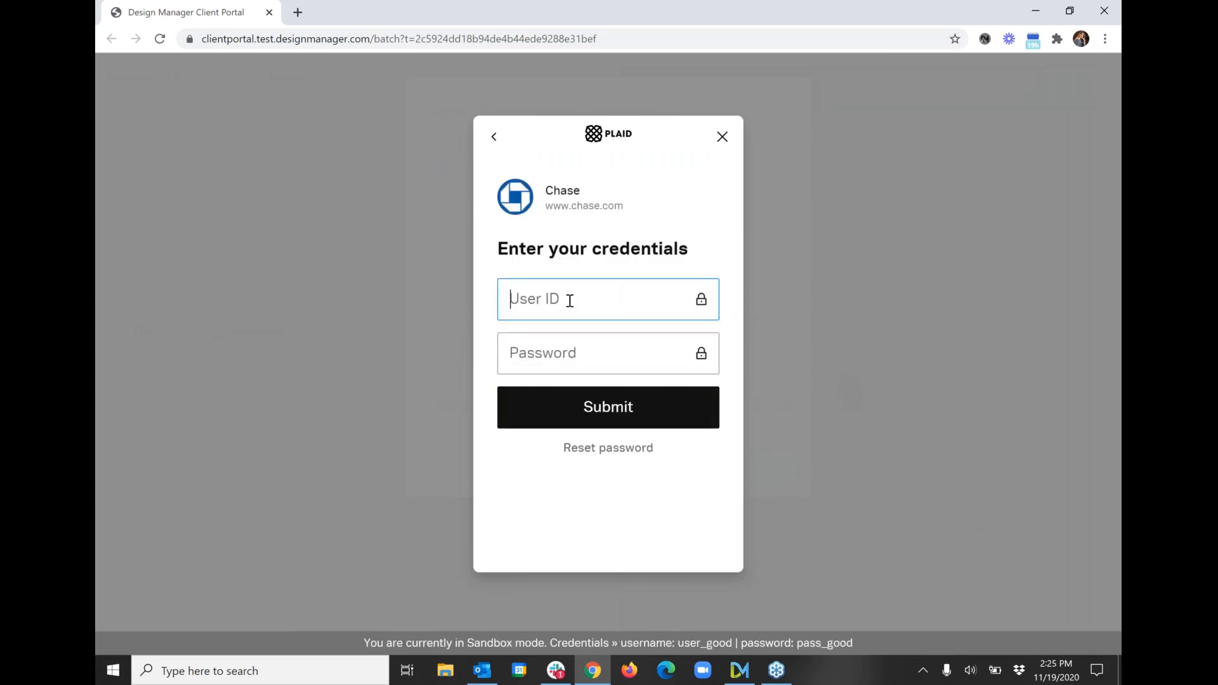
type("user_good")
left_click(541, 365)
type("pass_")
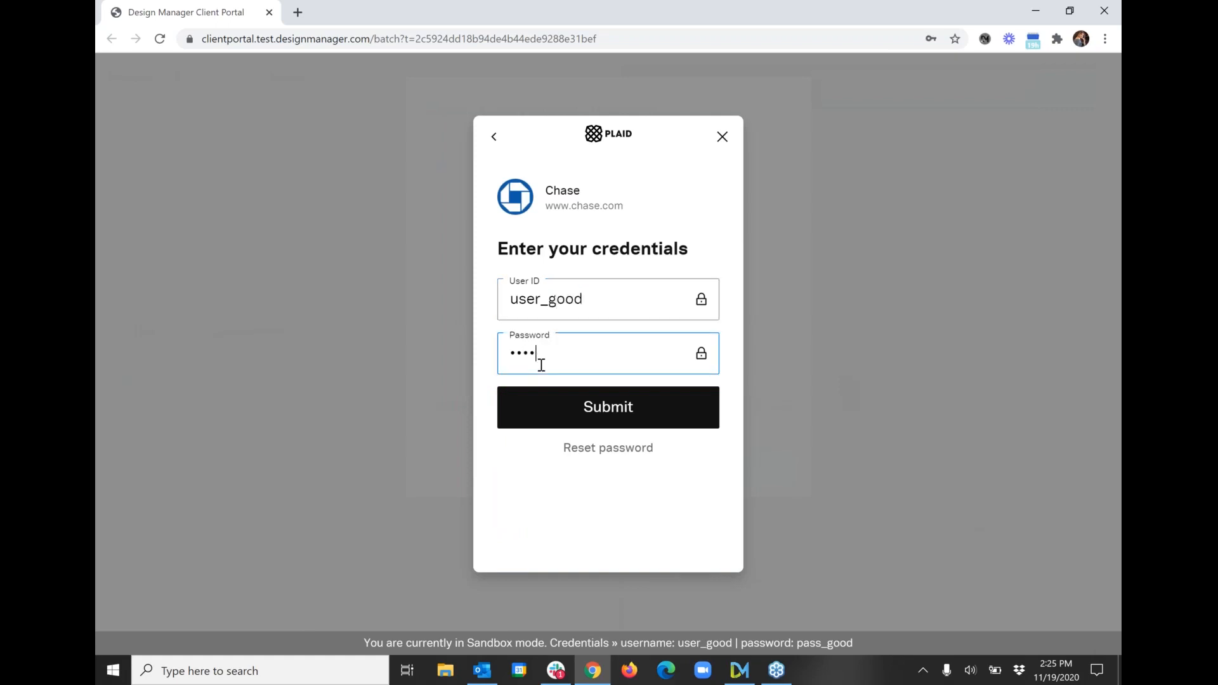
type("good")
left_click(568, 408)
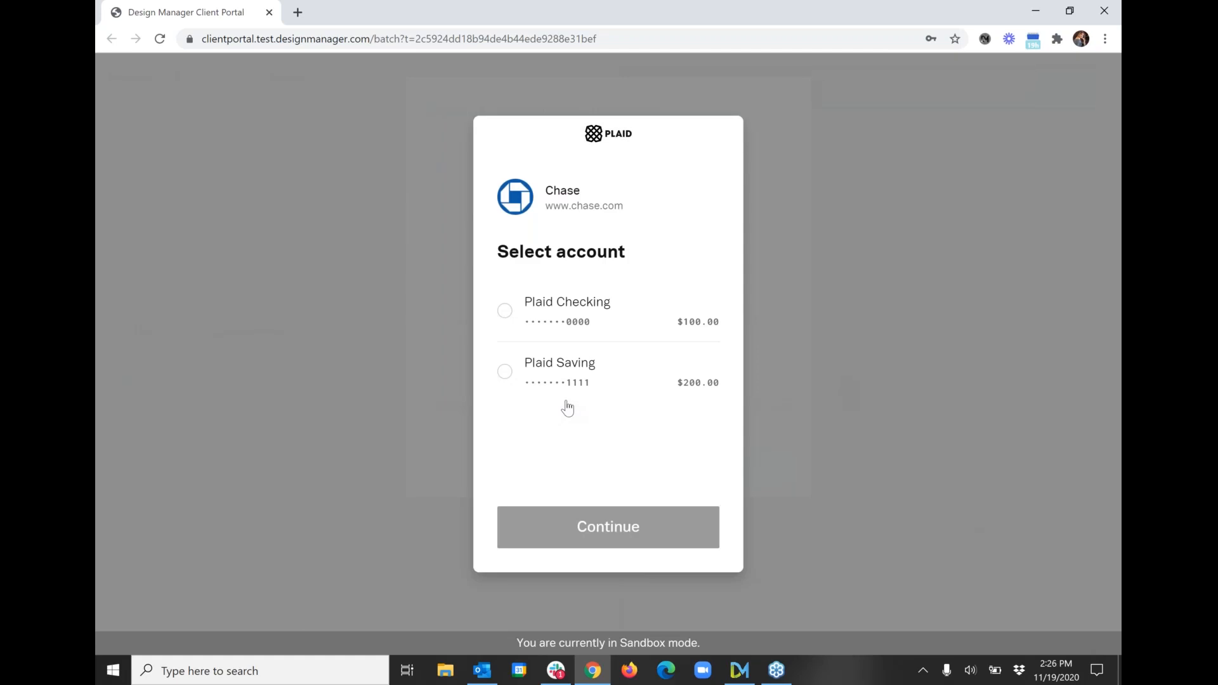
left_click(551, 382)
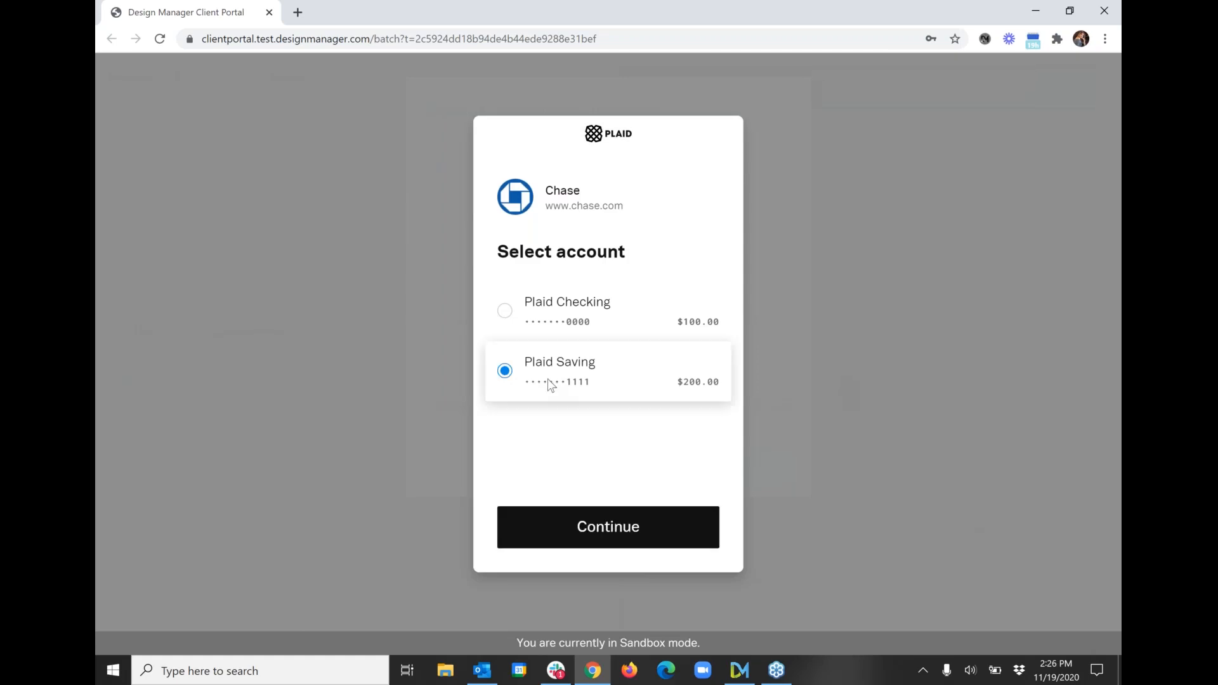
left_click(579, 533)
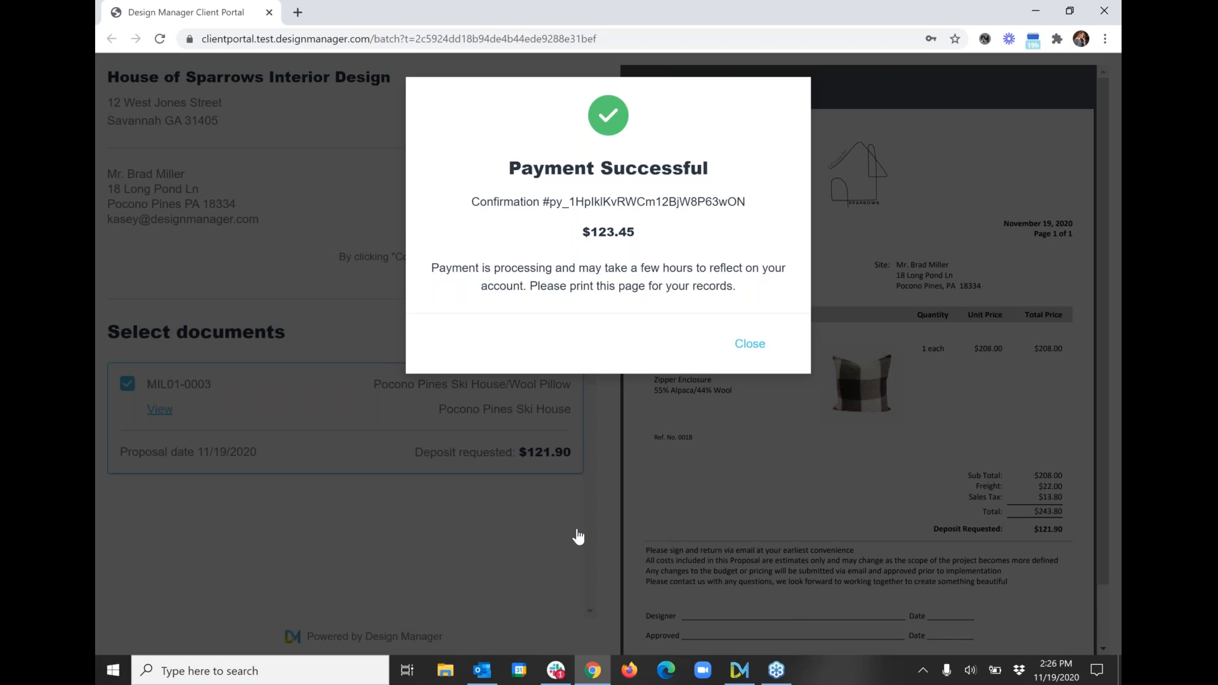
Switch back to Design Manager, then create and post a client invoice for Pocono Pines Ski House covering the Kennedy wool pillow
left_click(740, 670)
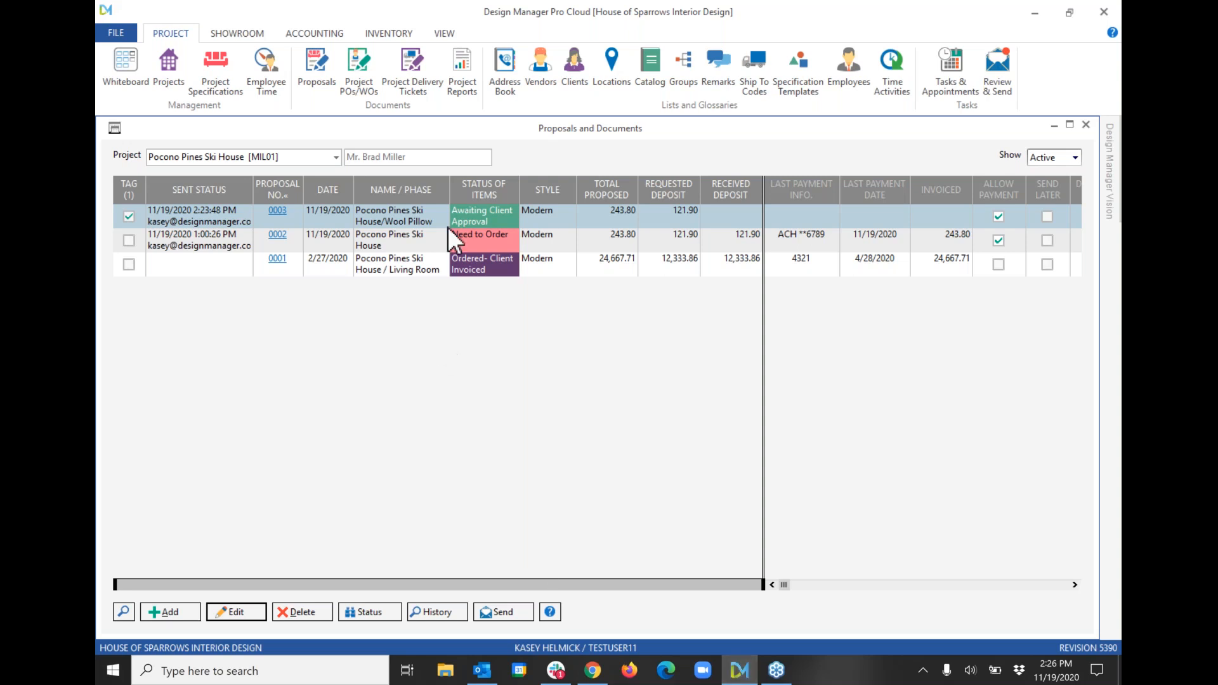
left_click(318, 32)
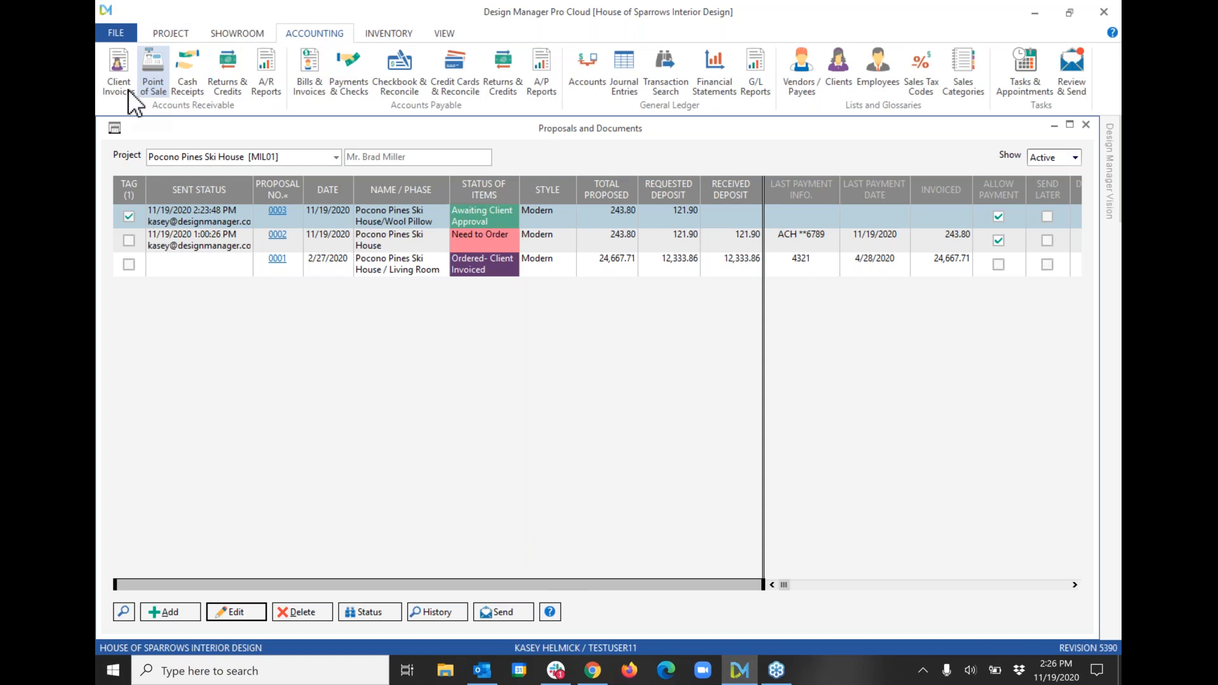
left_click(118, 70)
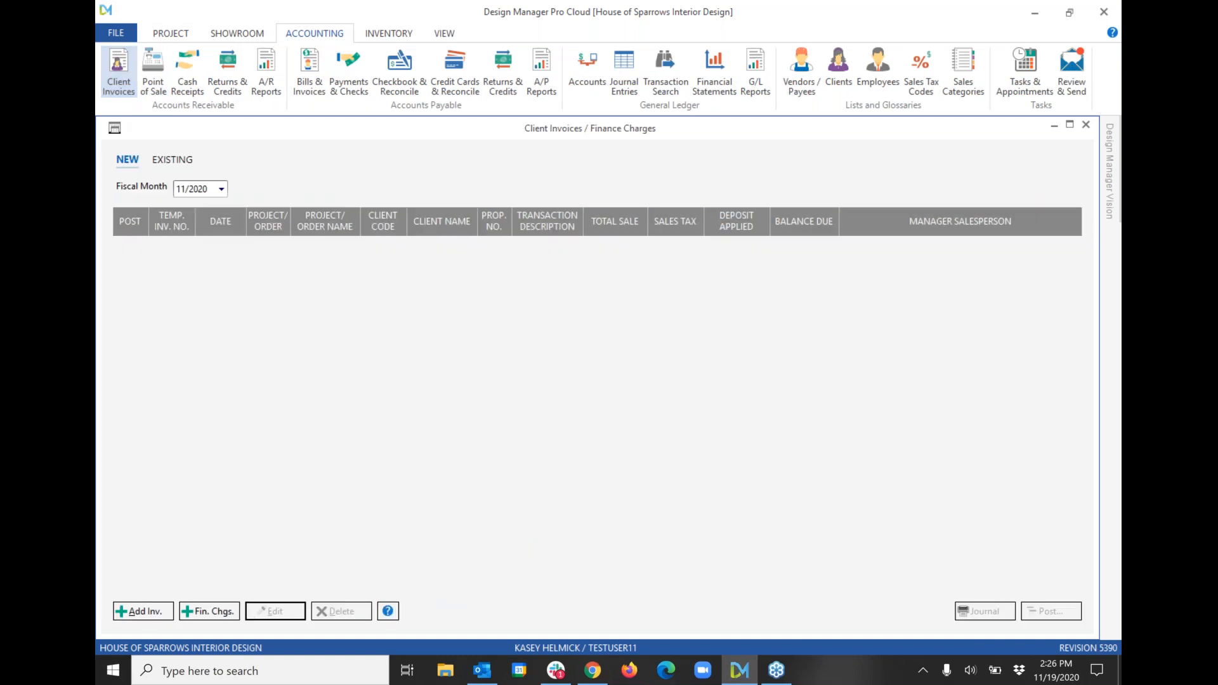
left_click(136, 611)
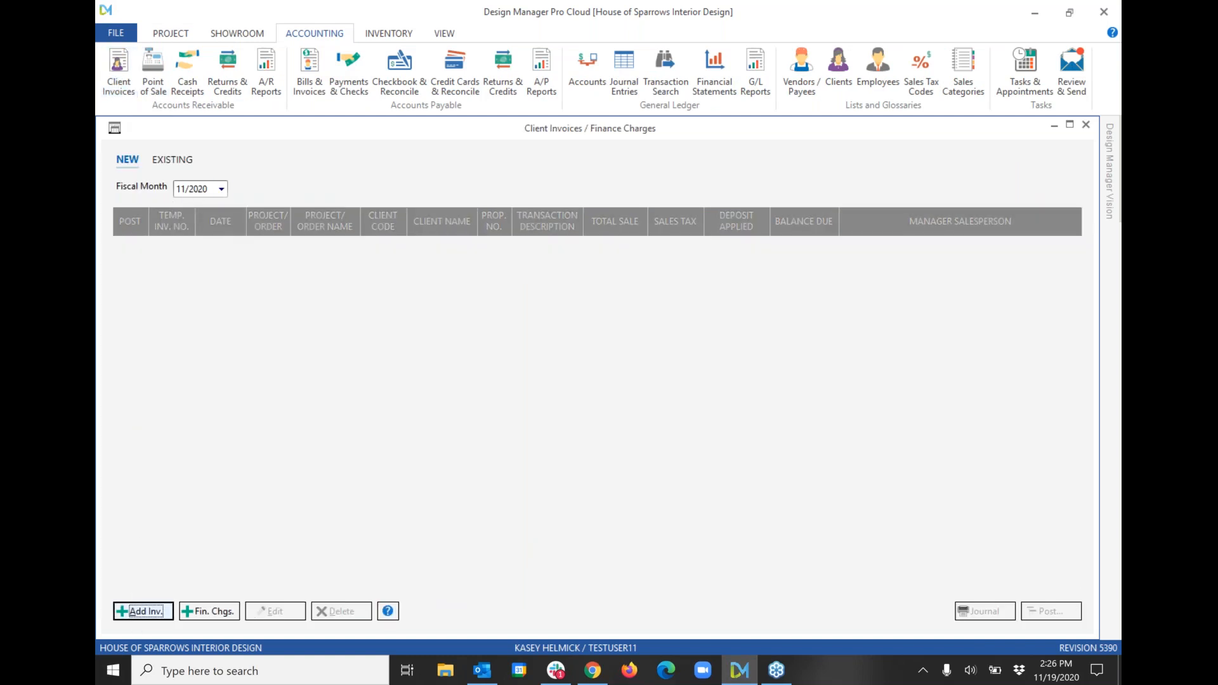
type("po")
key("Tab")
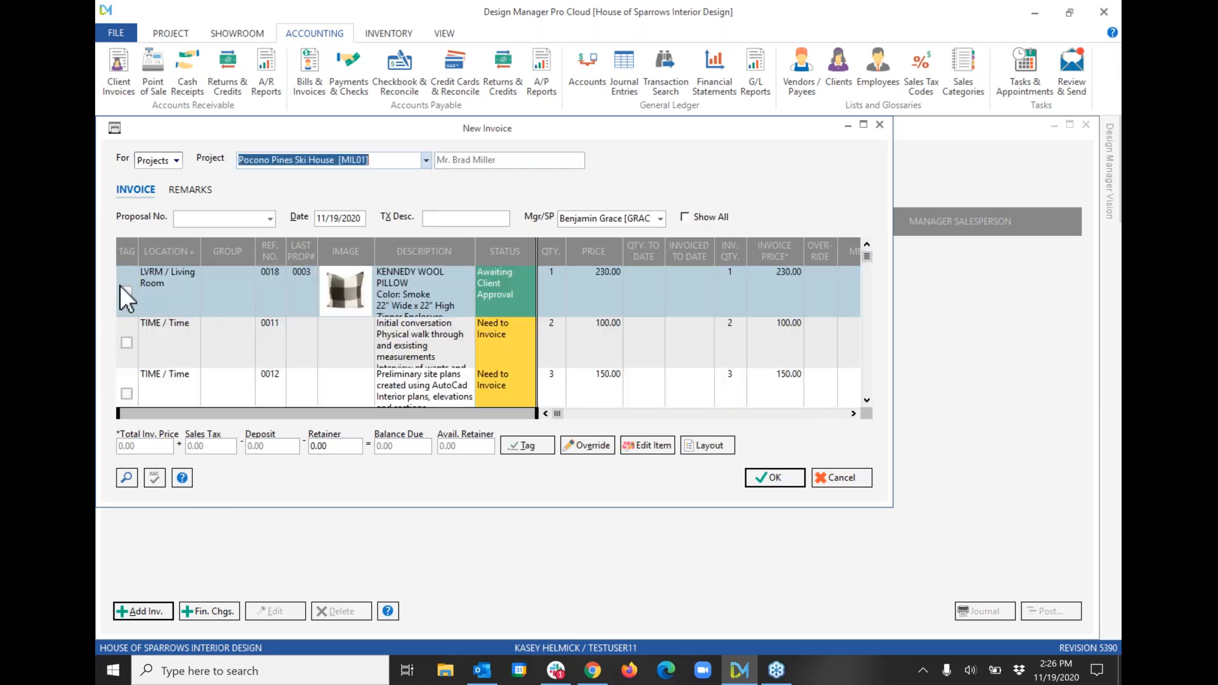
left_click(127, 291)
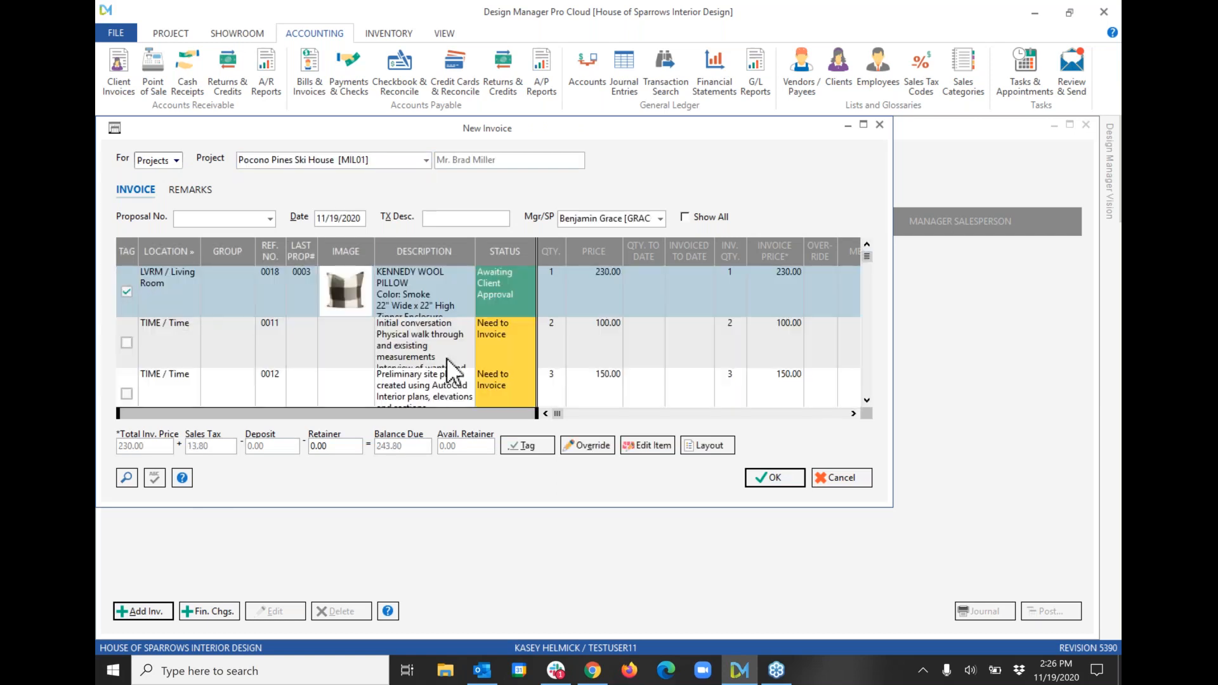
left_click(763, 478)
left_click(1053, 611)
left_click(282, 277)
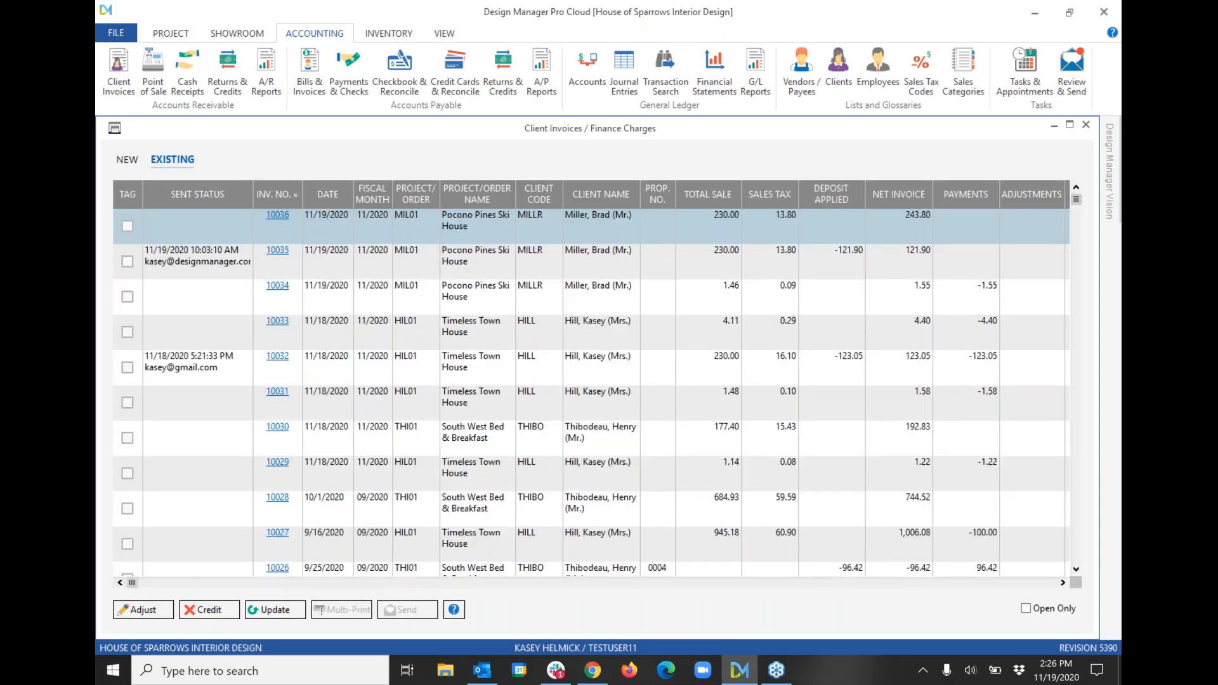
Email the newly posted Pocono Pines Ski House invoice to the client from the existing client invoices
left_click(127, 226)
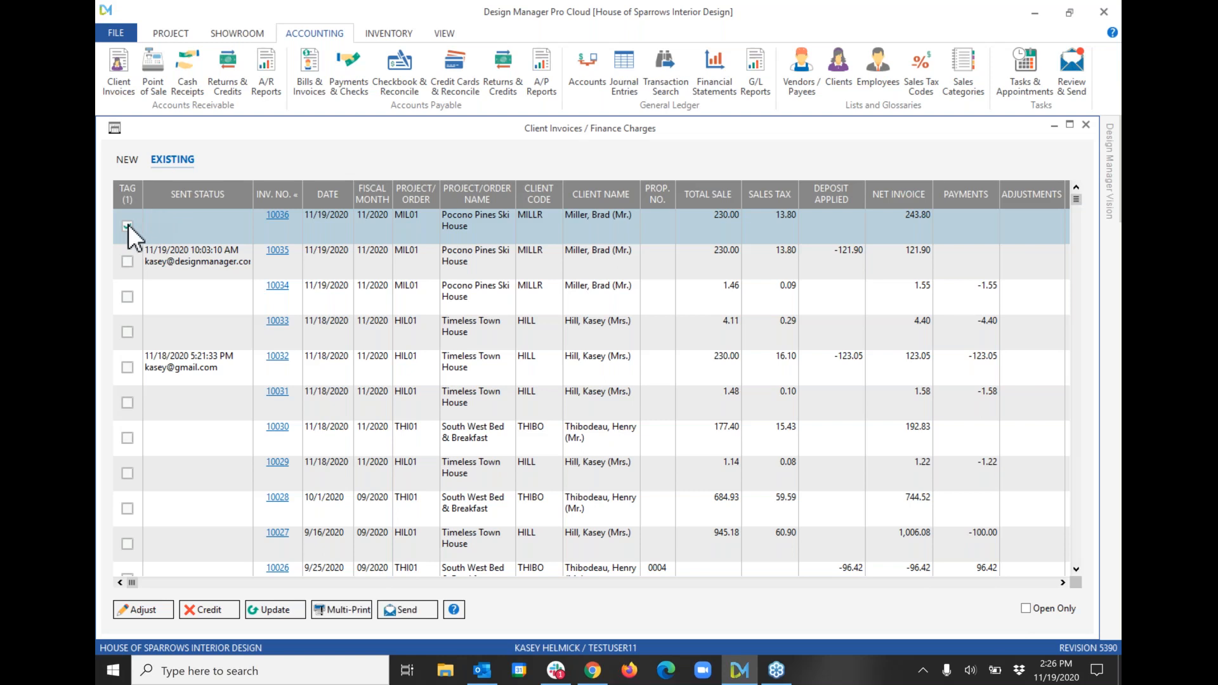
left_click(404, 611)
left_click(1033, 546)
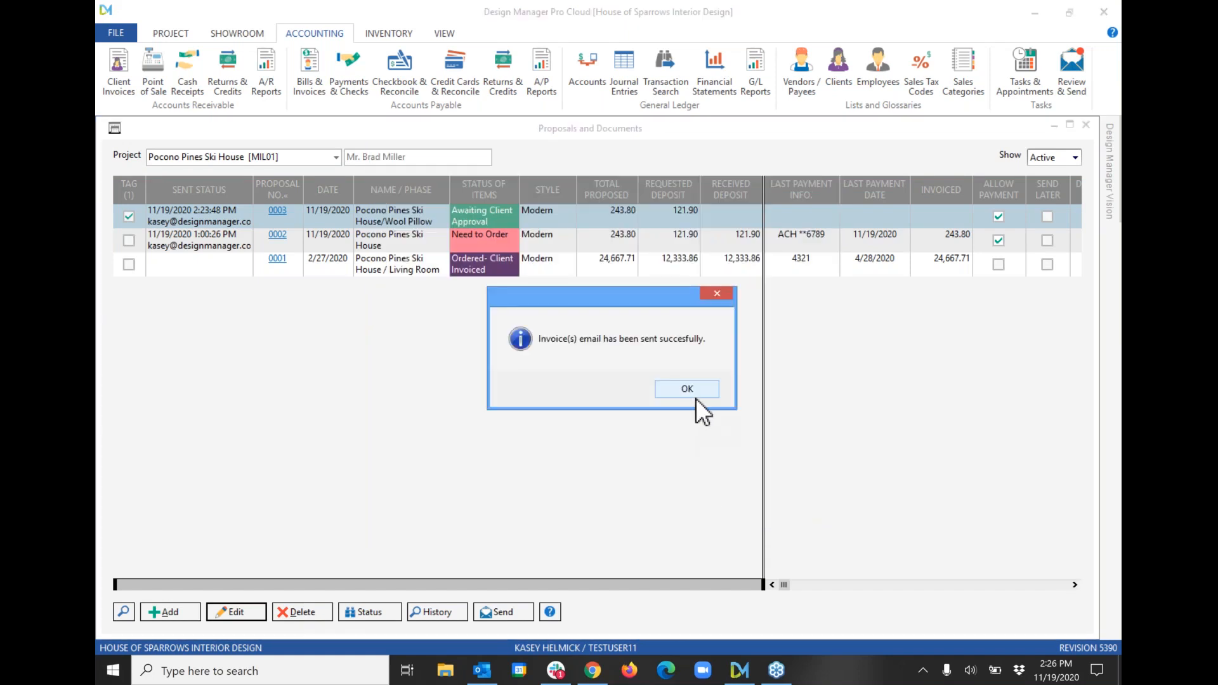
left_click(687, 389)
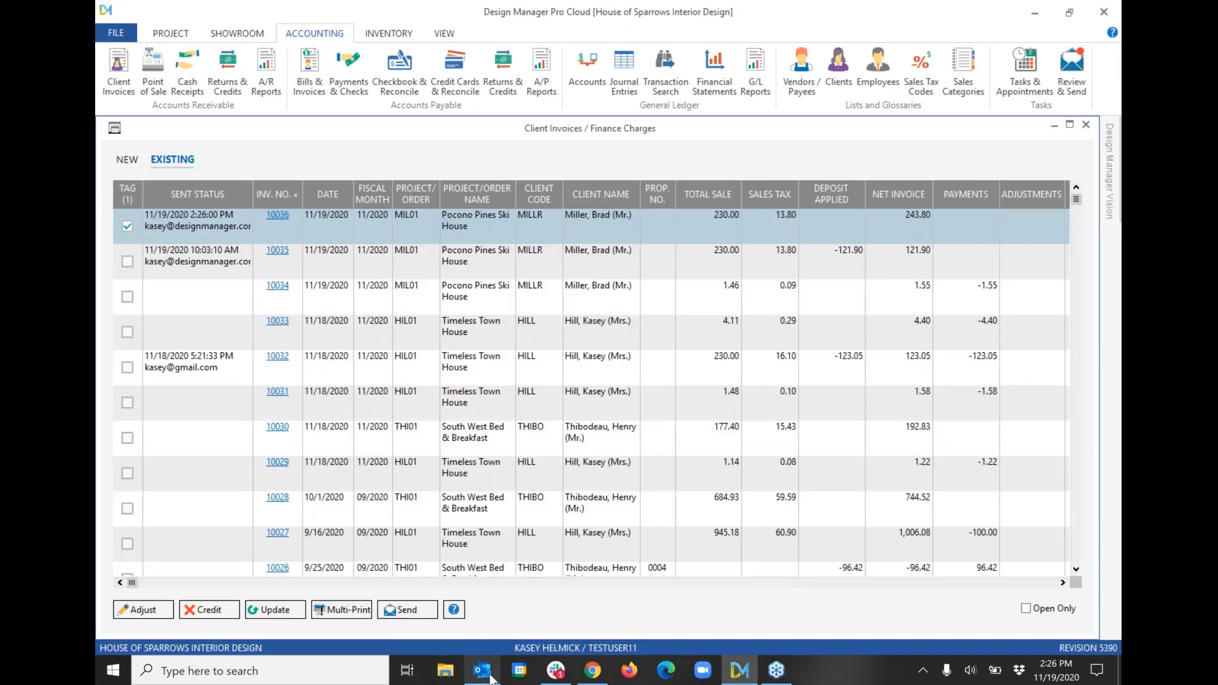
Switch to Outlook, open the new invoice email and follow its link to the invoice in the client portal
left_click(486, 674)
left_click(214, 127)
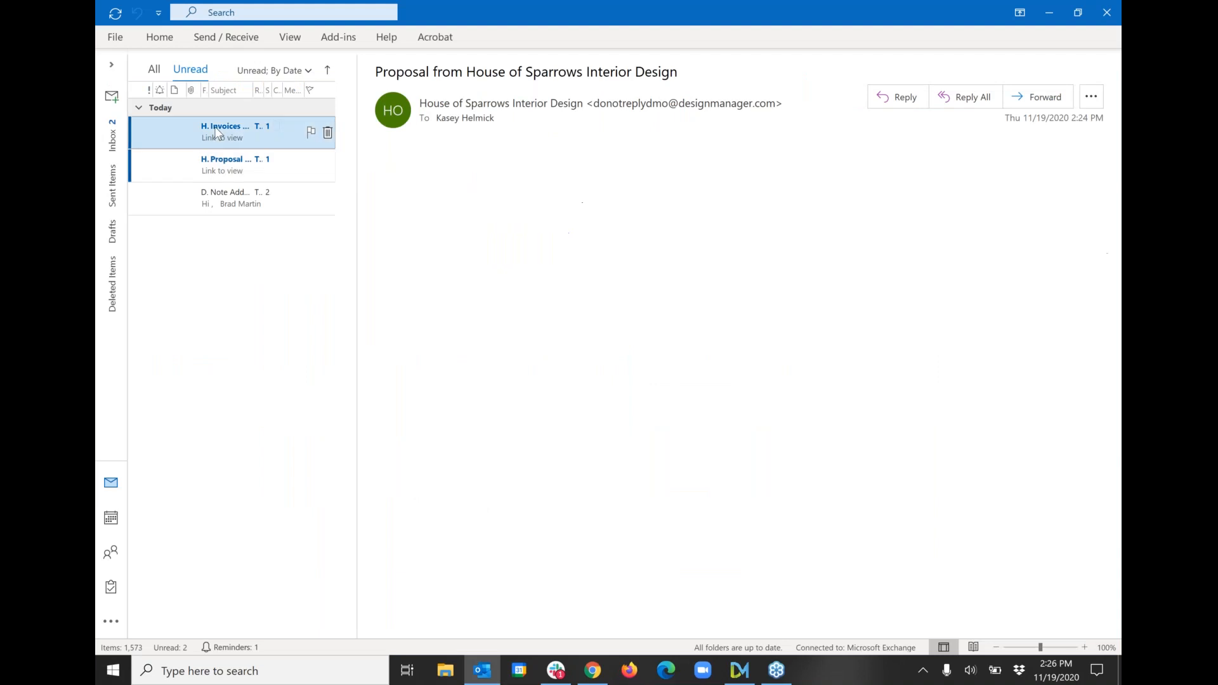
left_click(386, 163)
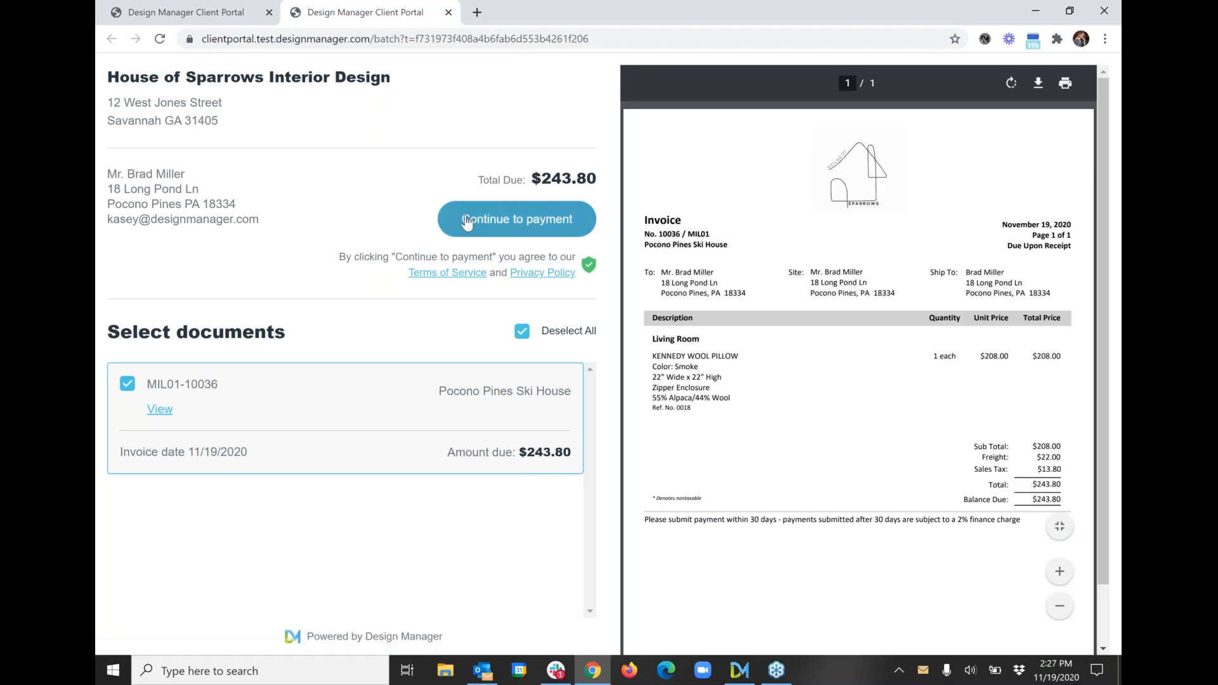
Pay the invoice by Credit Card, entering the card number, expiry date, CVC and ZIP code, and close the payment confirmation
left_click(466, 221)
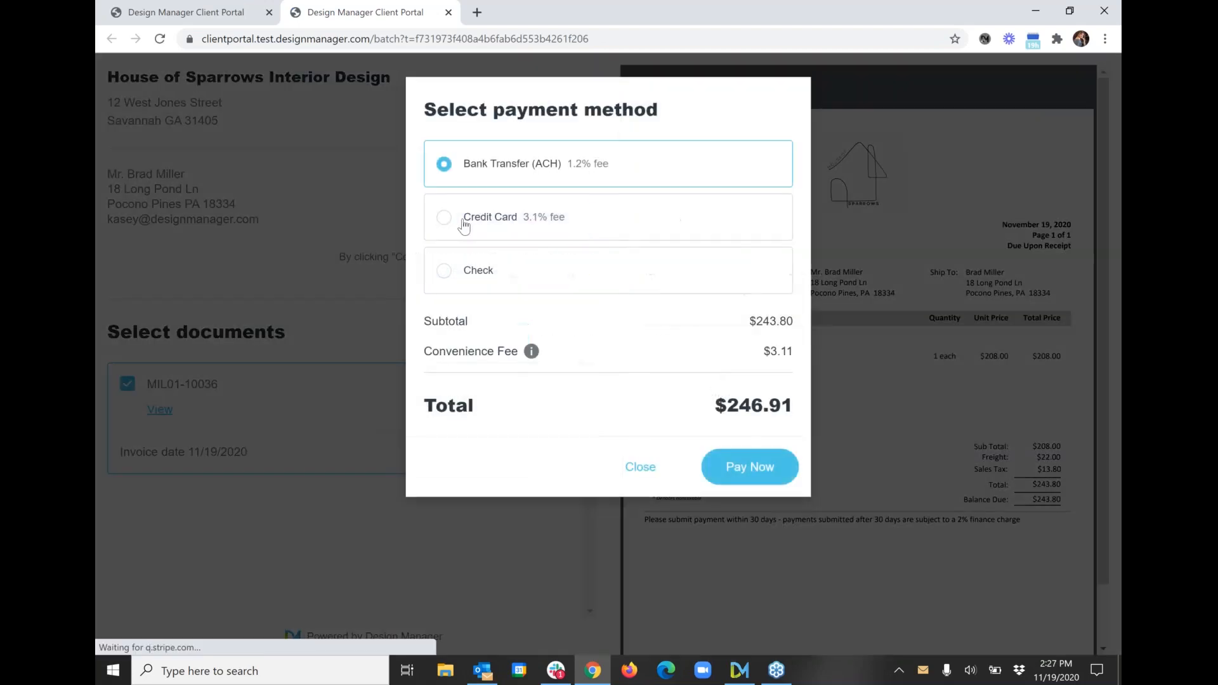
left_click(464, 222)
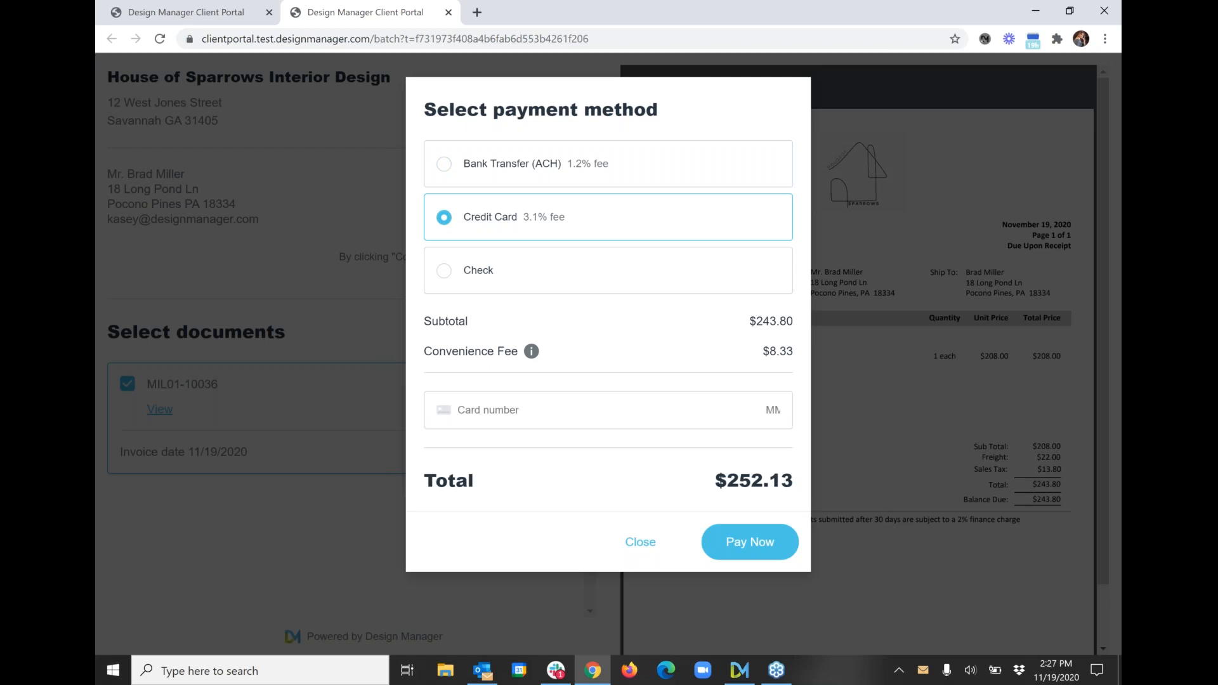
left_click(466, 409)
type("4")
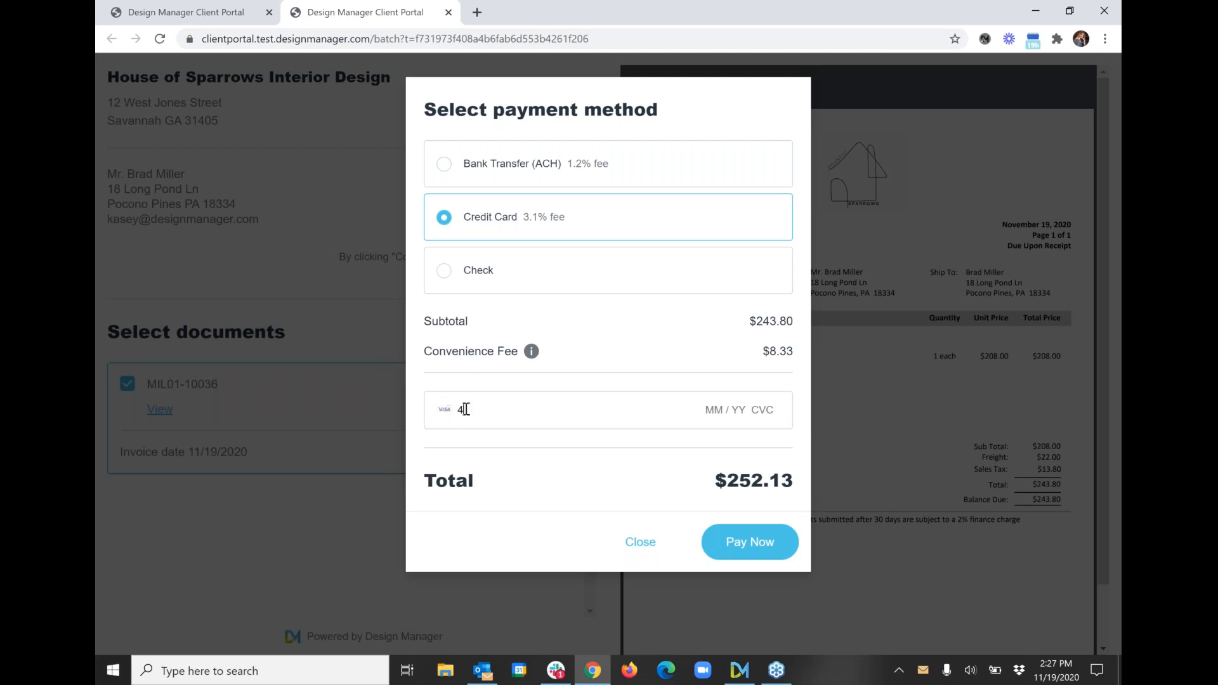
type("242 4242 4242 4242 4242")
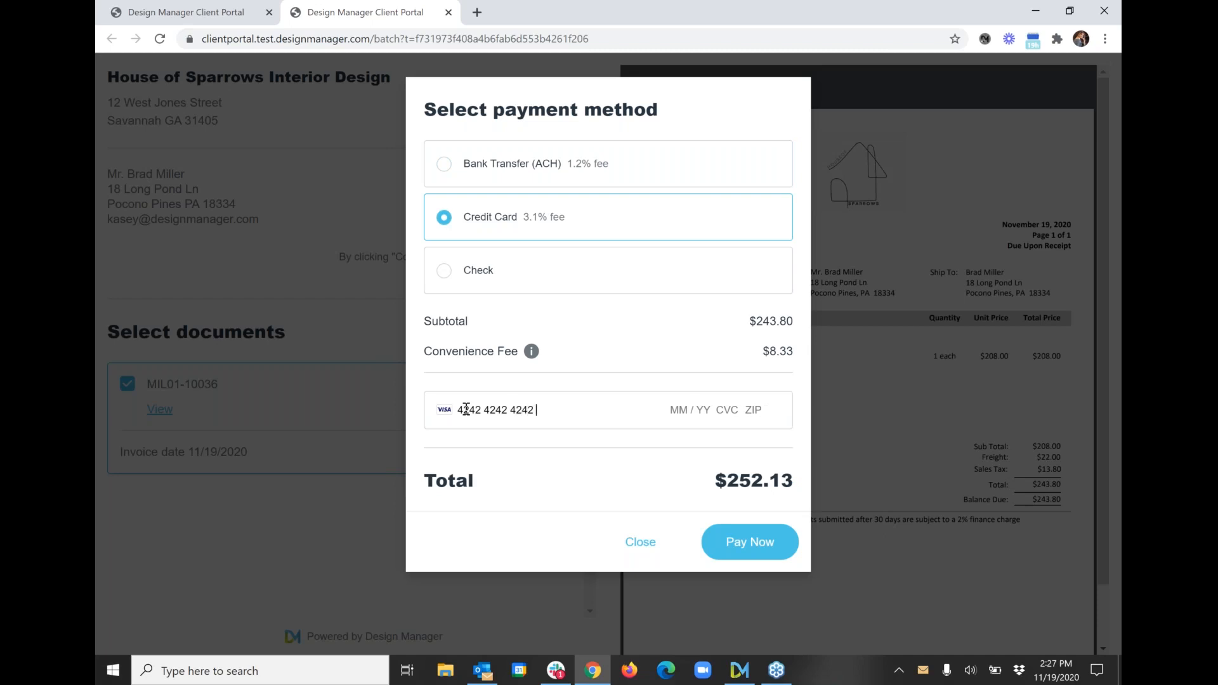
type("12 / 20 11")
type("1 189")
type("47")
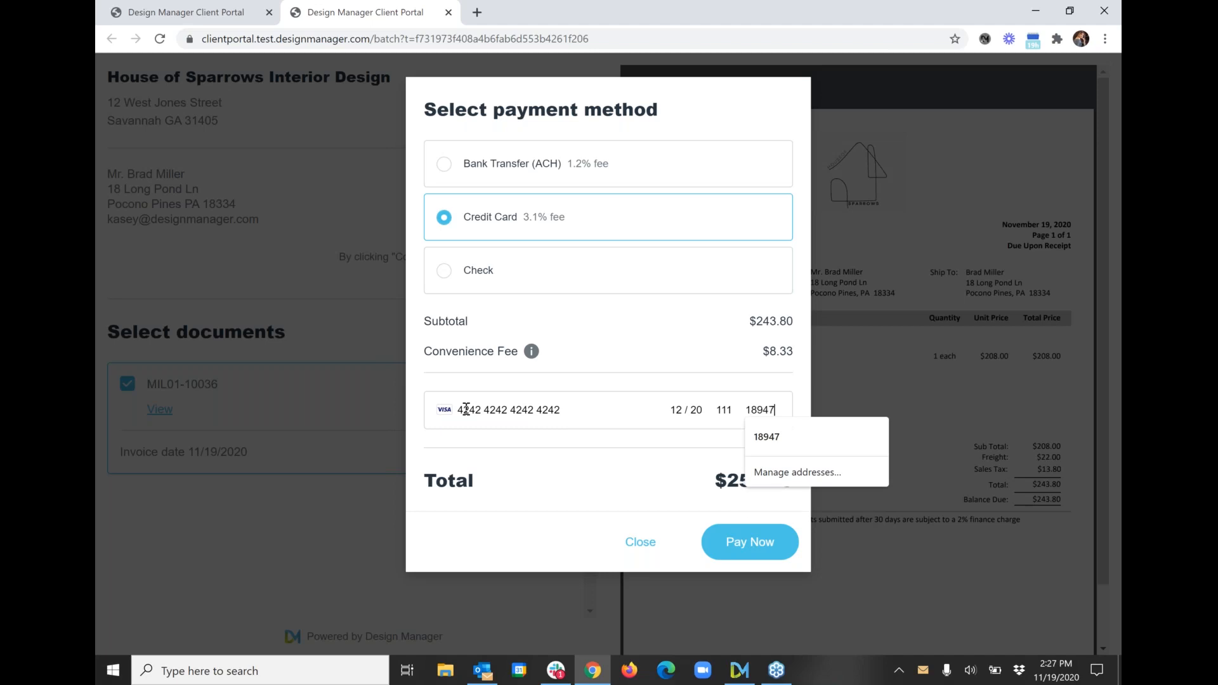
left_click(759, 548)
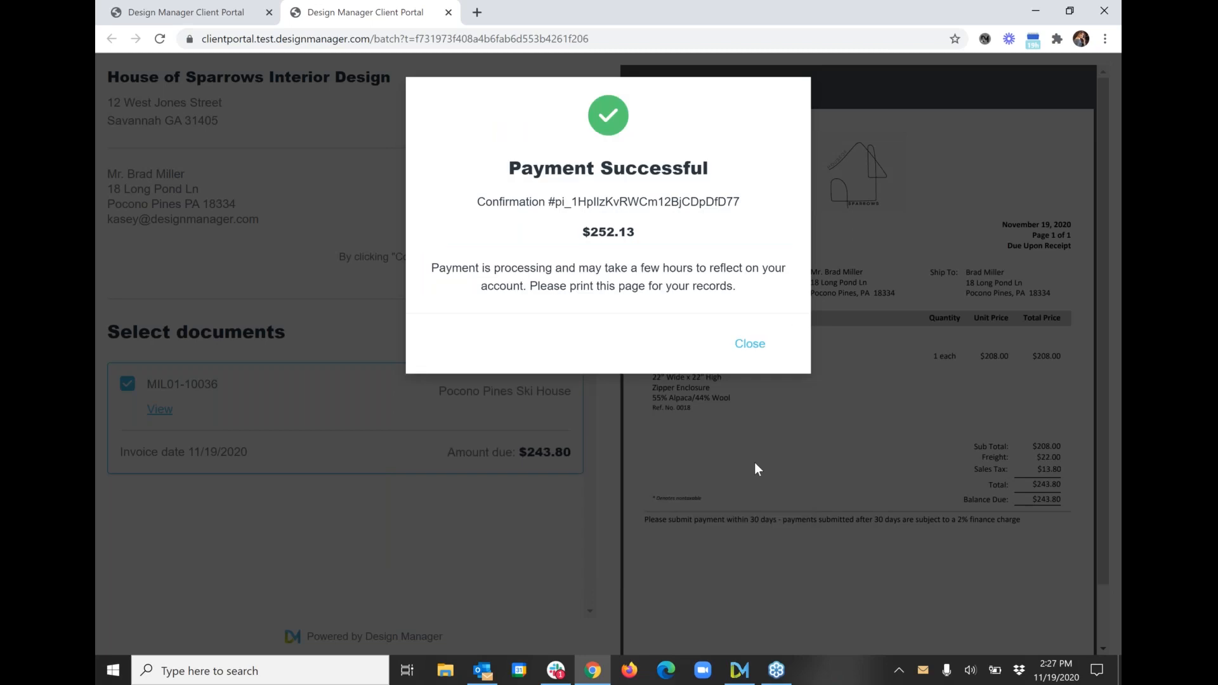
left_click(751, 345)
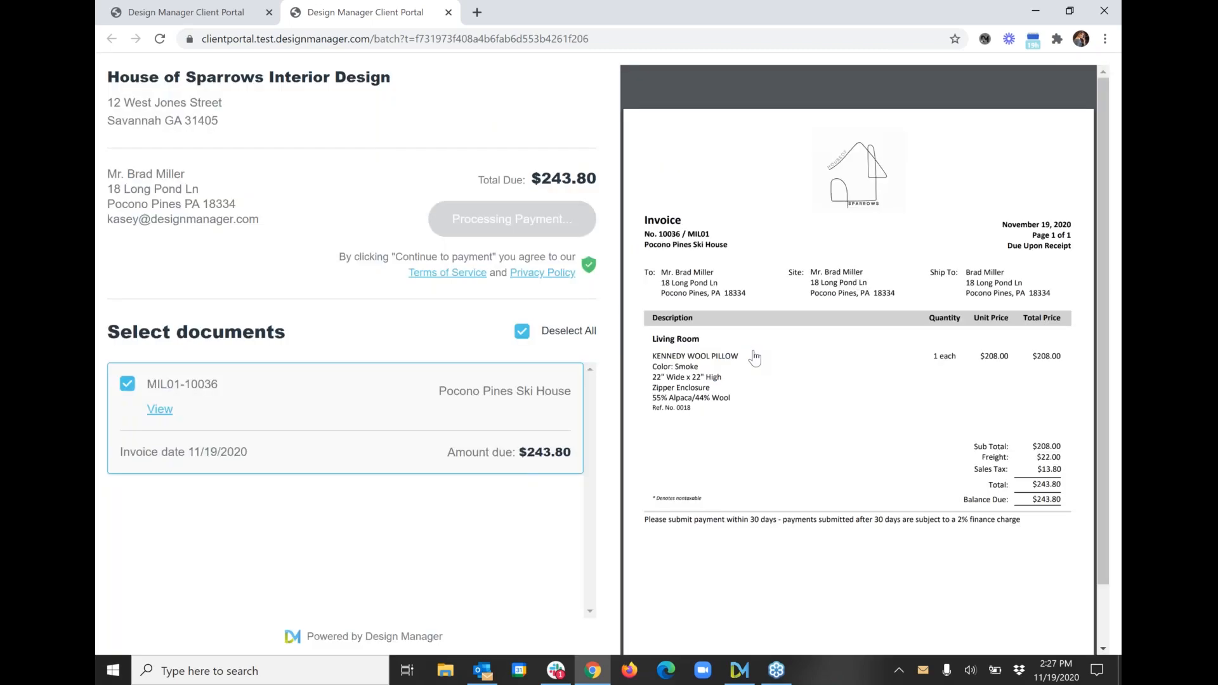
Switch back to Design Manager and close the client invoices and the proposals and documents windows
left_click(739, 669)
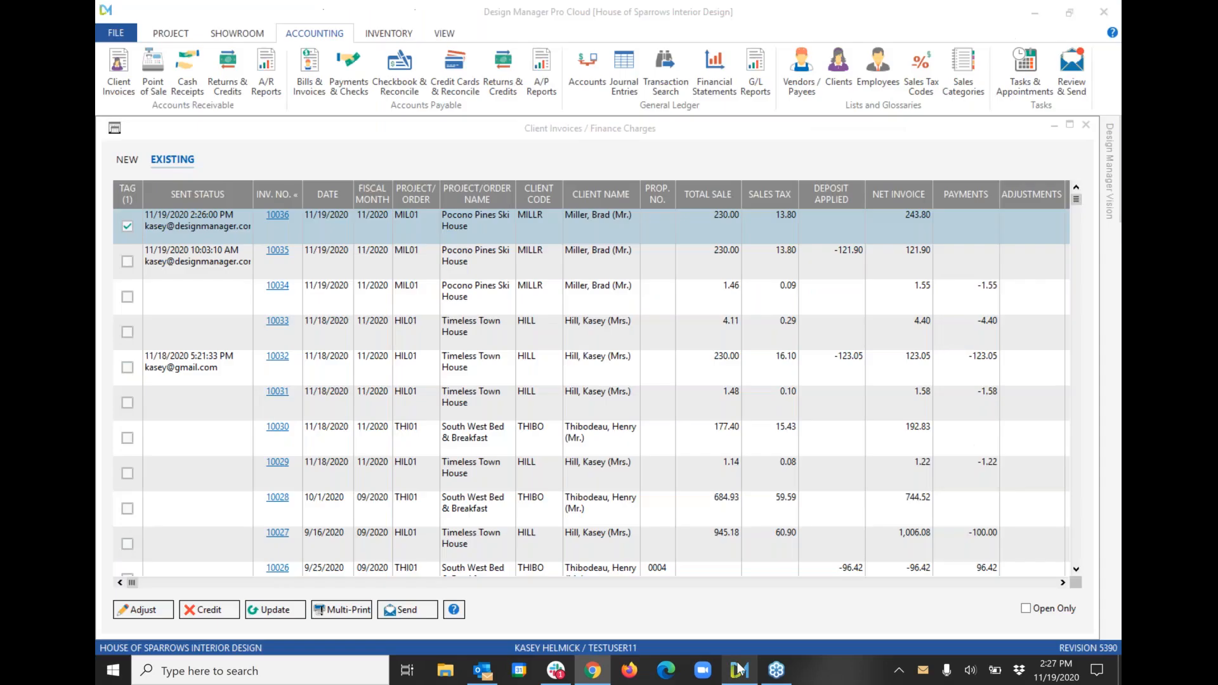
left_click(1087, 124)
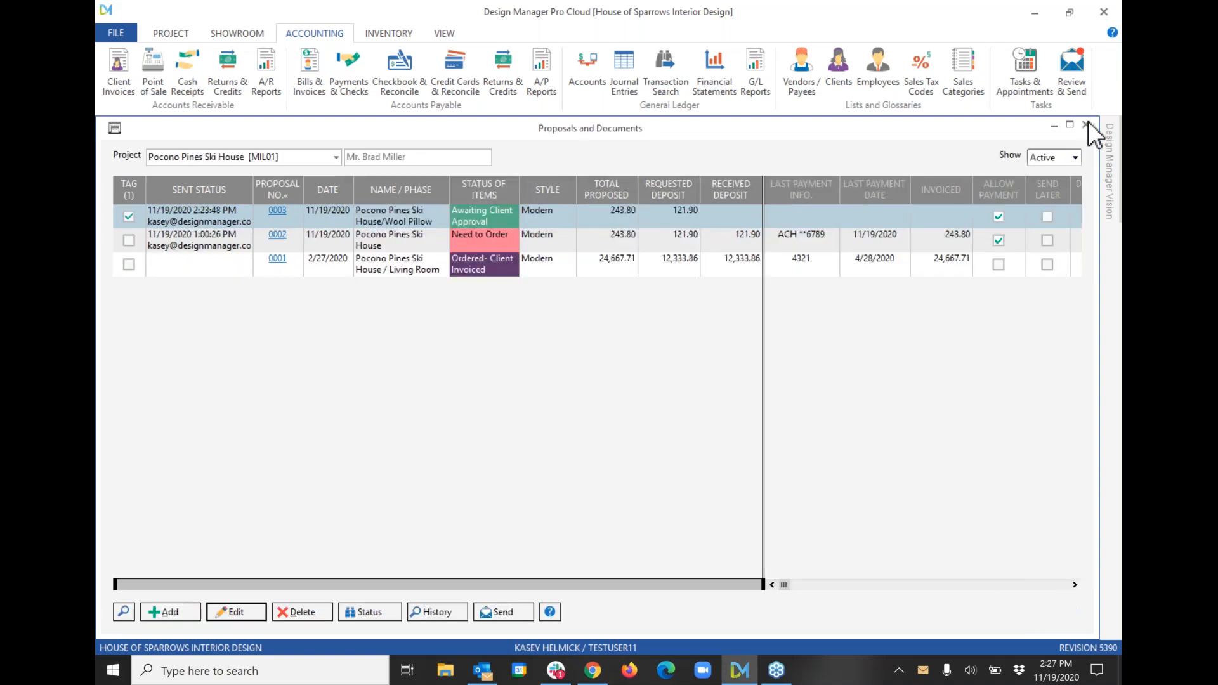
left_click(1087, 123)
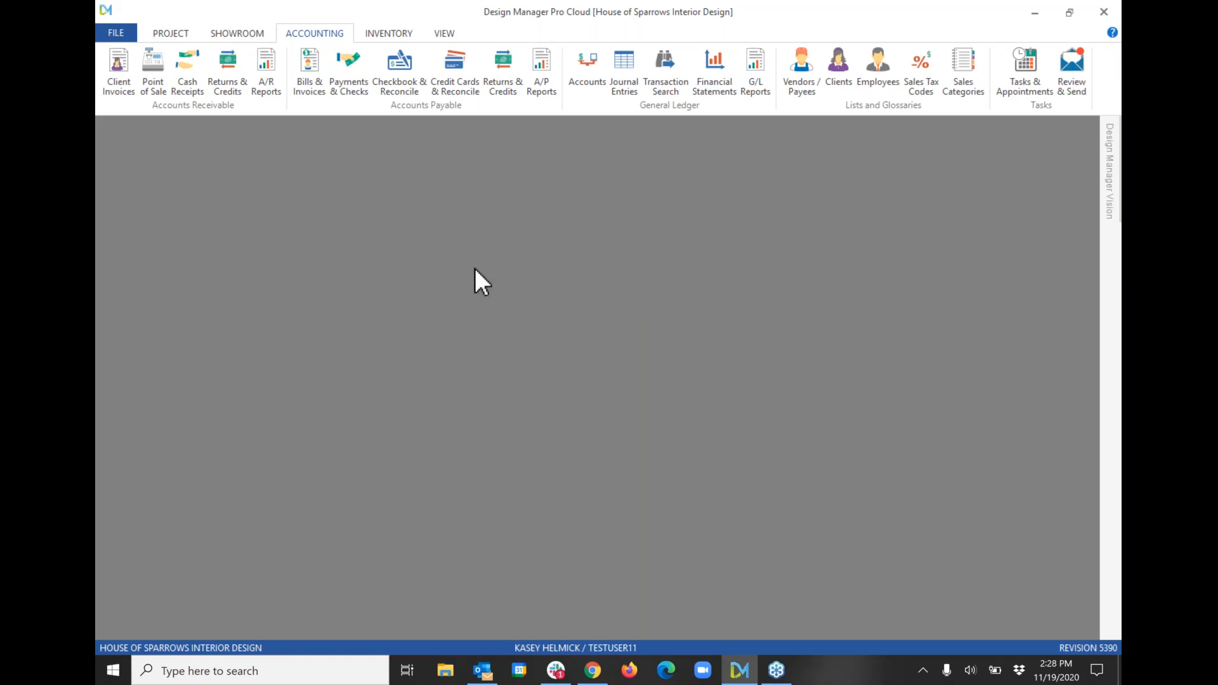
In the company's A/R & Showroom settings, set STRIPE's data collection to Stripe / TSYS (Cayan) and the payments allowed to ACH and Credit Card
left_click(112, 35)
left_click(193, 105)
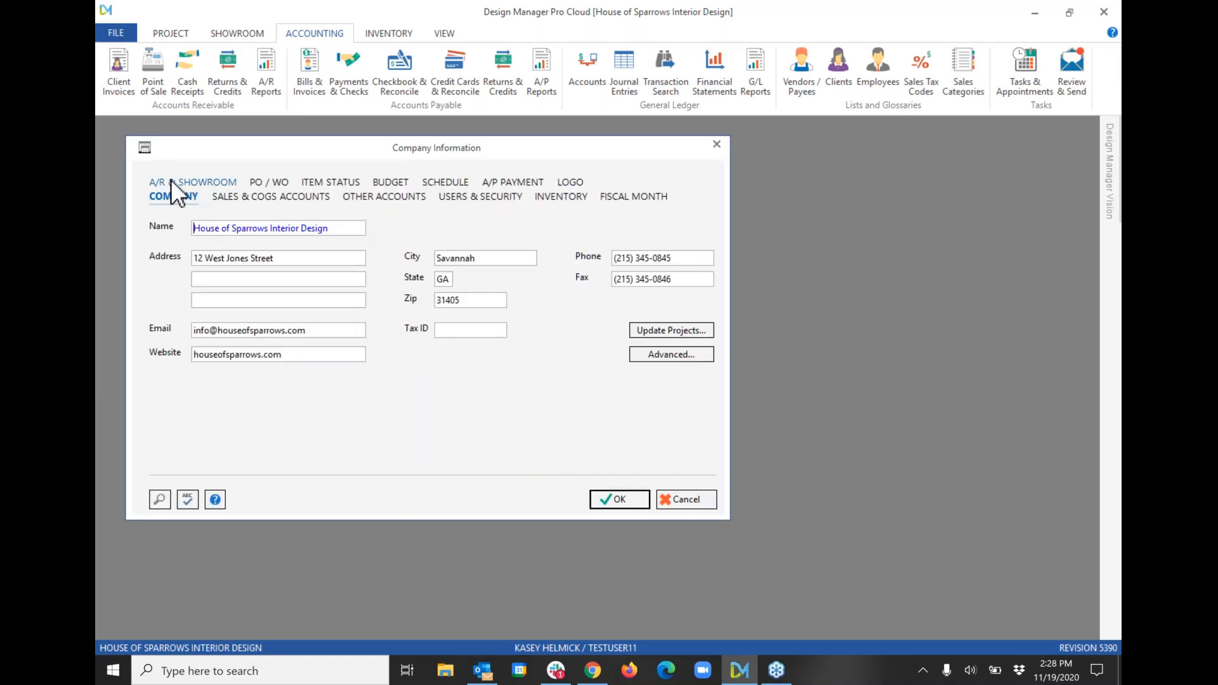
left_click(170, 182)
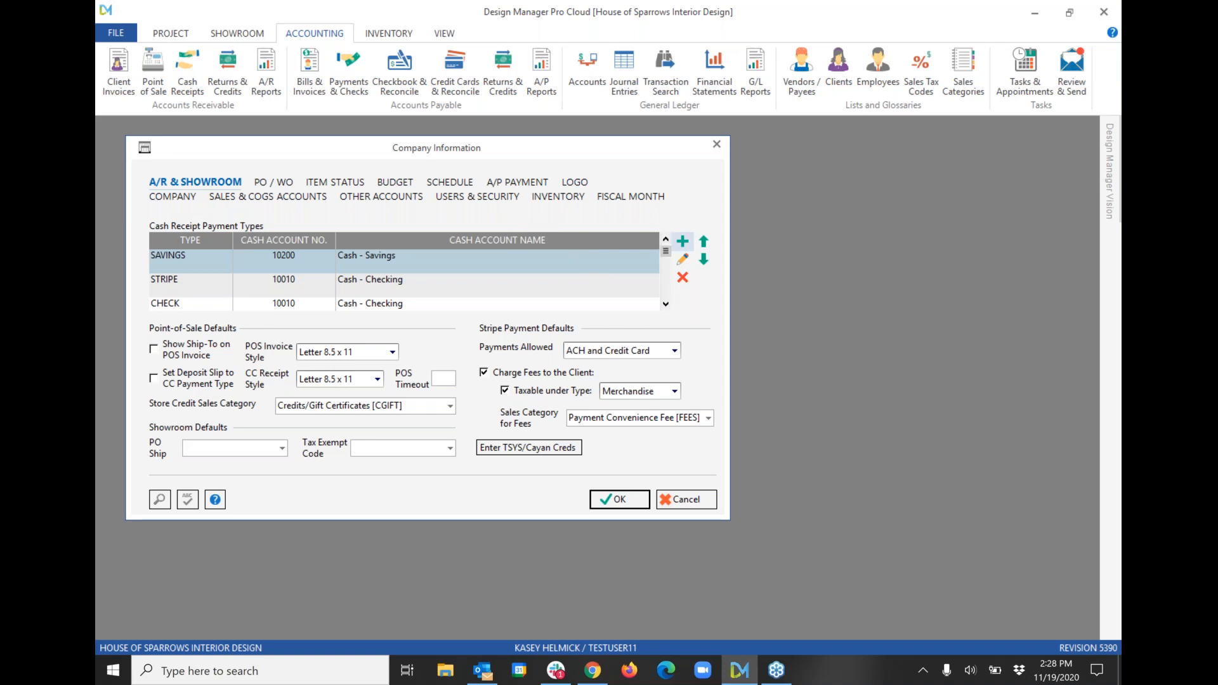
left_click(572, 281)
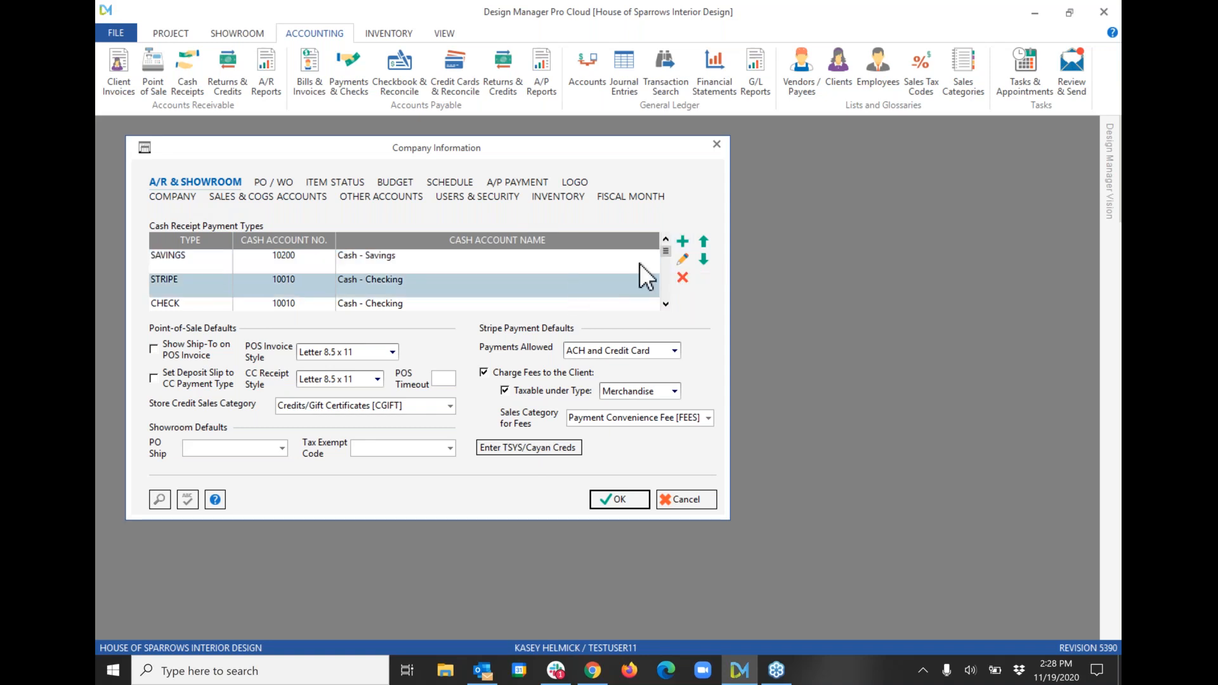
left_click(682, 259)
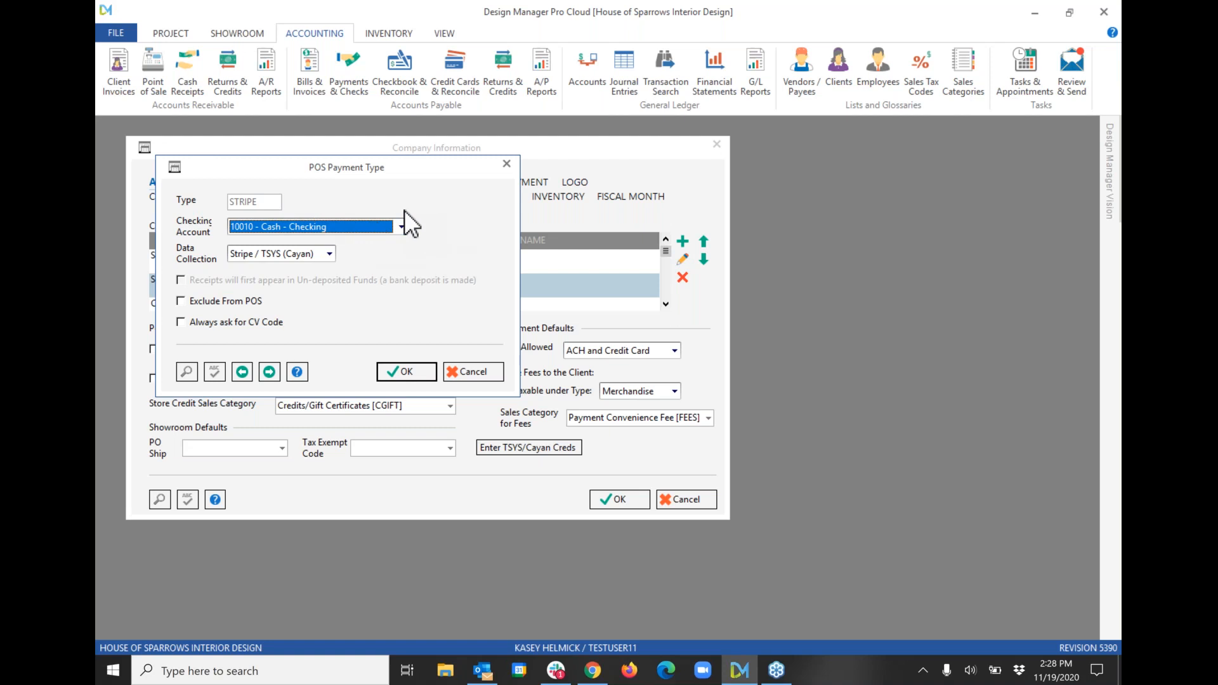
left_click(331, 255)
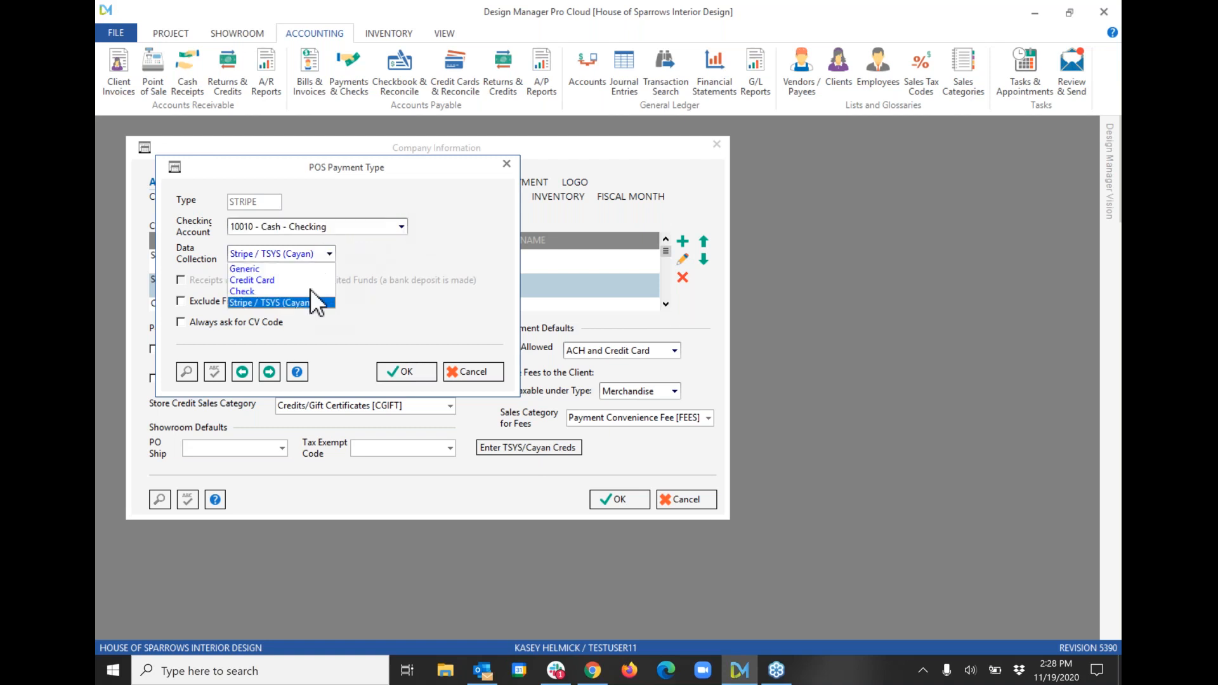
left_click(298, 305)
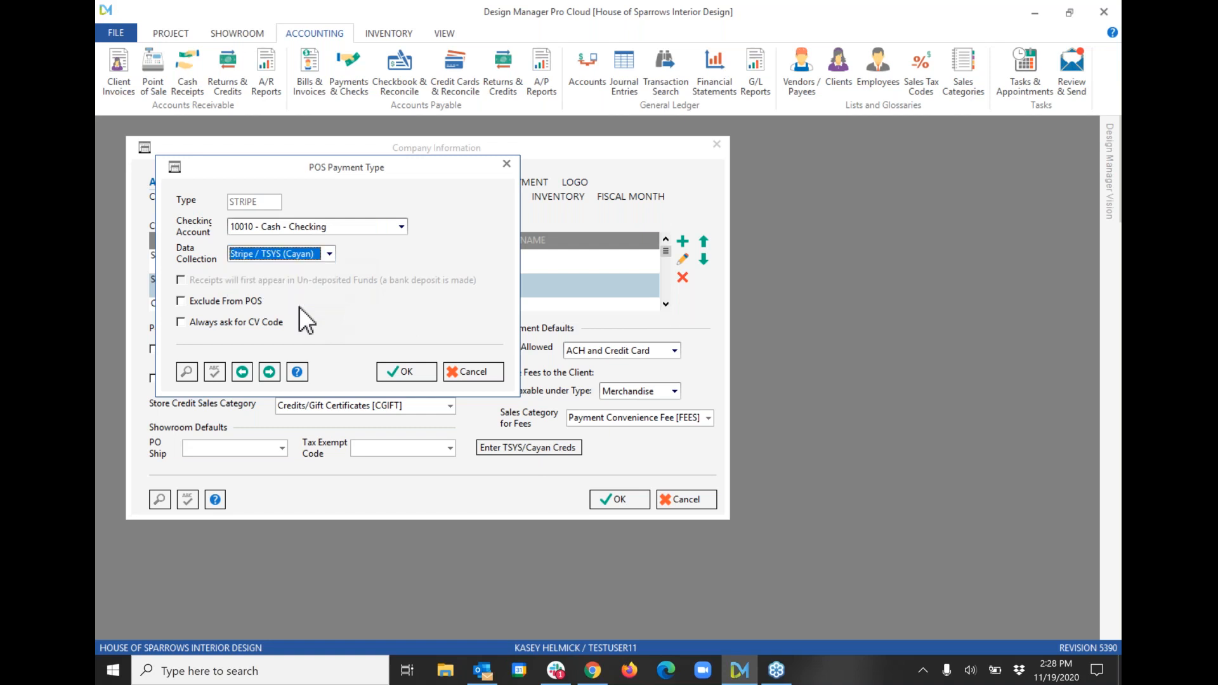
left_click(404, 369)
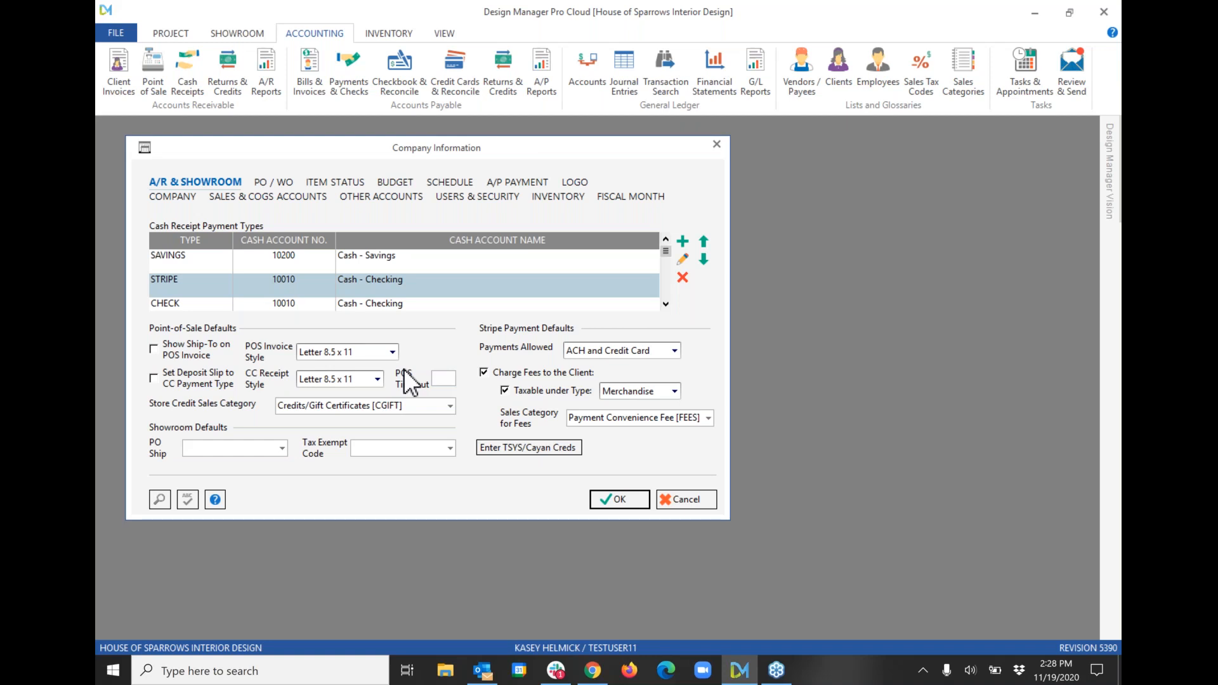
left_click(673, 352)
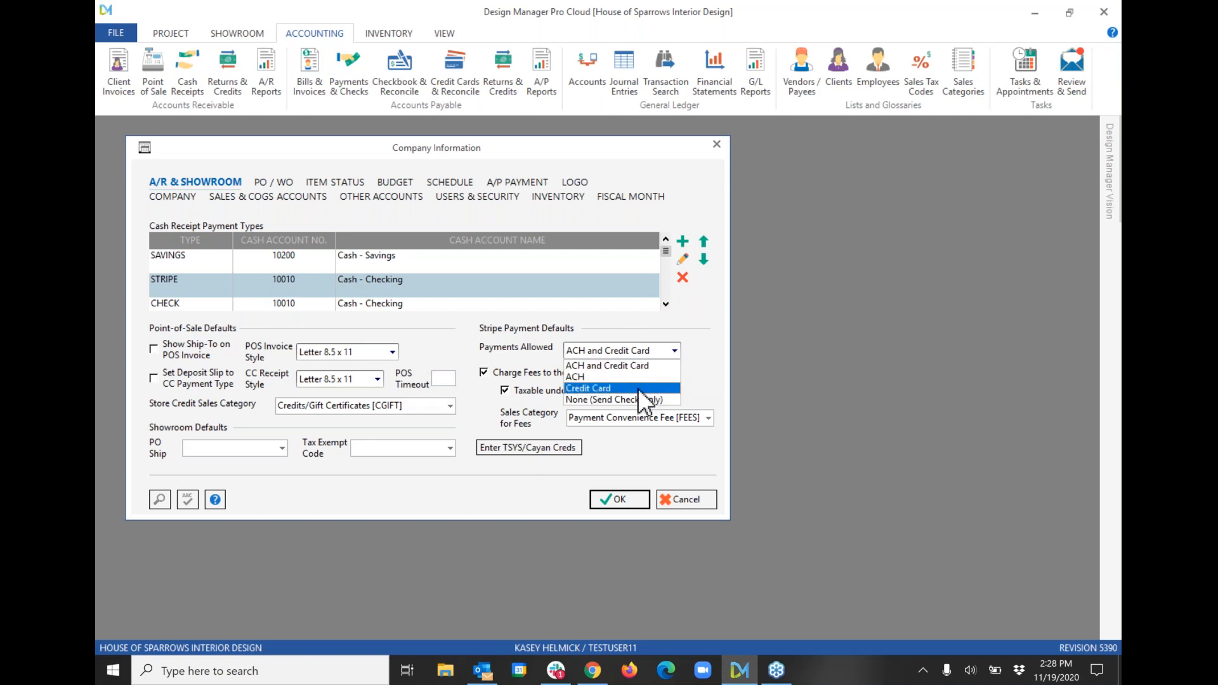
left_click(675, 350)
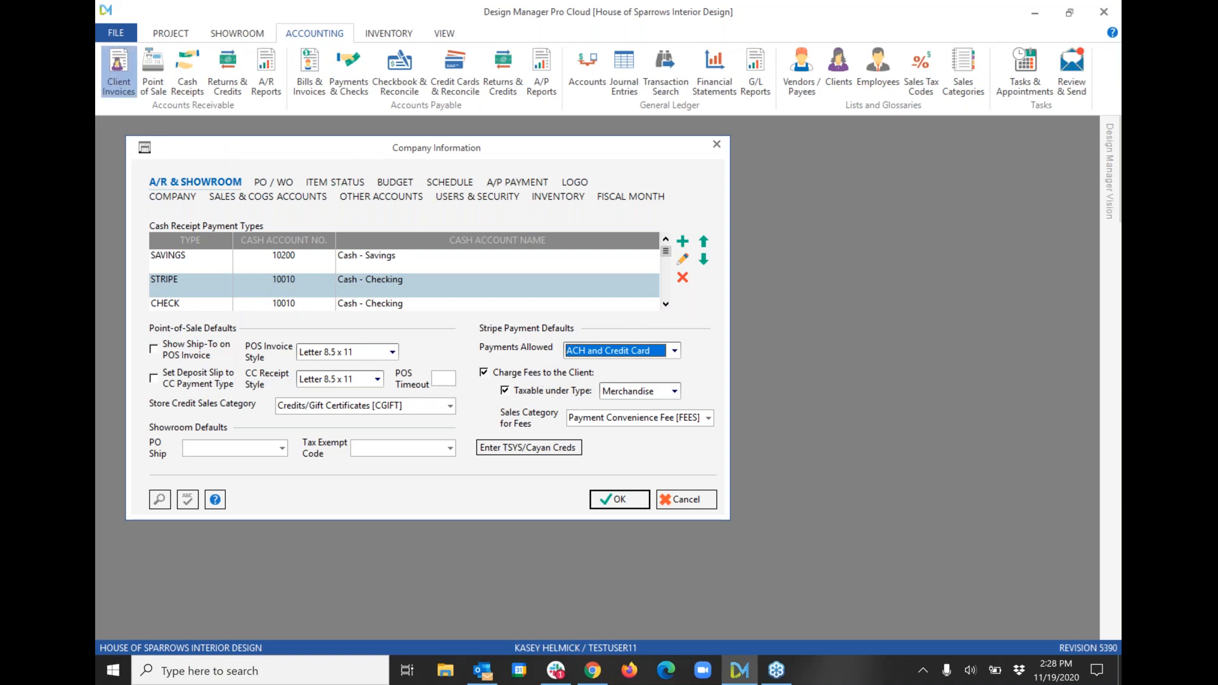
Examine the small convenience fee invoices for Pocono Pines Ski House and Timeless Town House among the existing client invoices
left_click(119, 70)
left_click(172, 161)
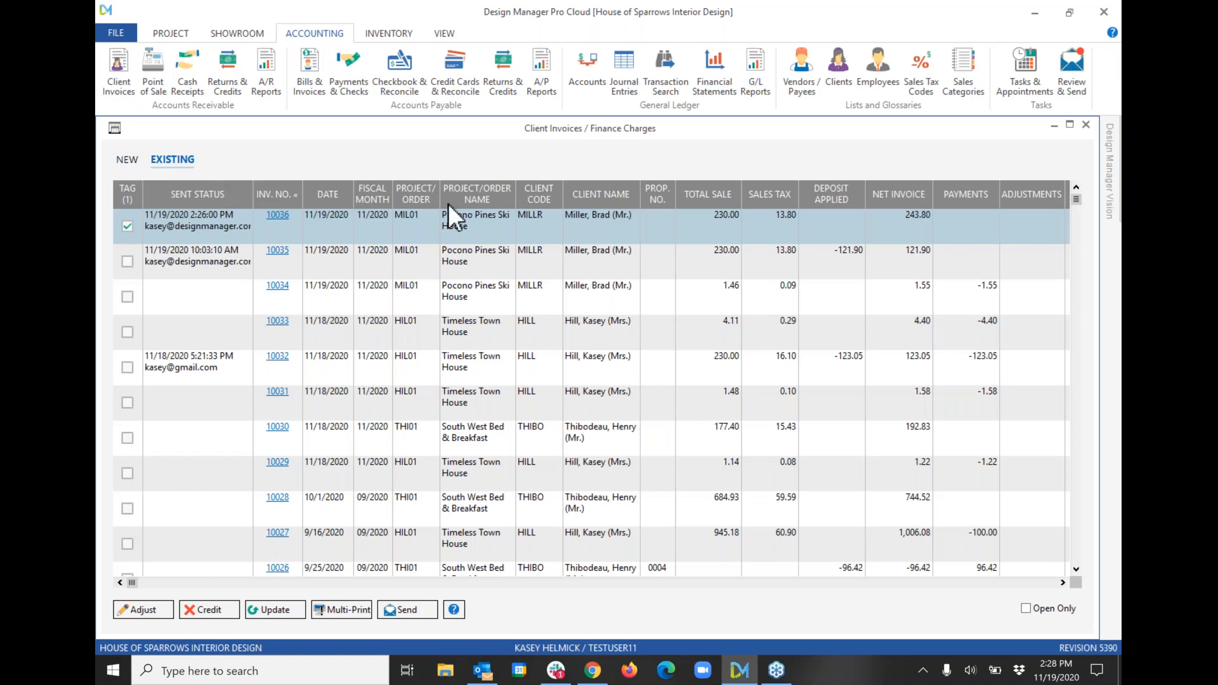
left_click(692, 298)
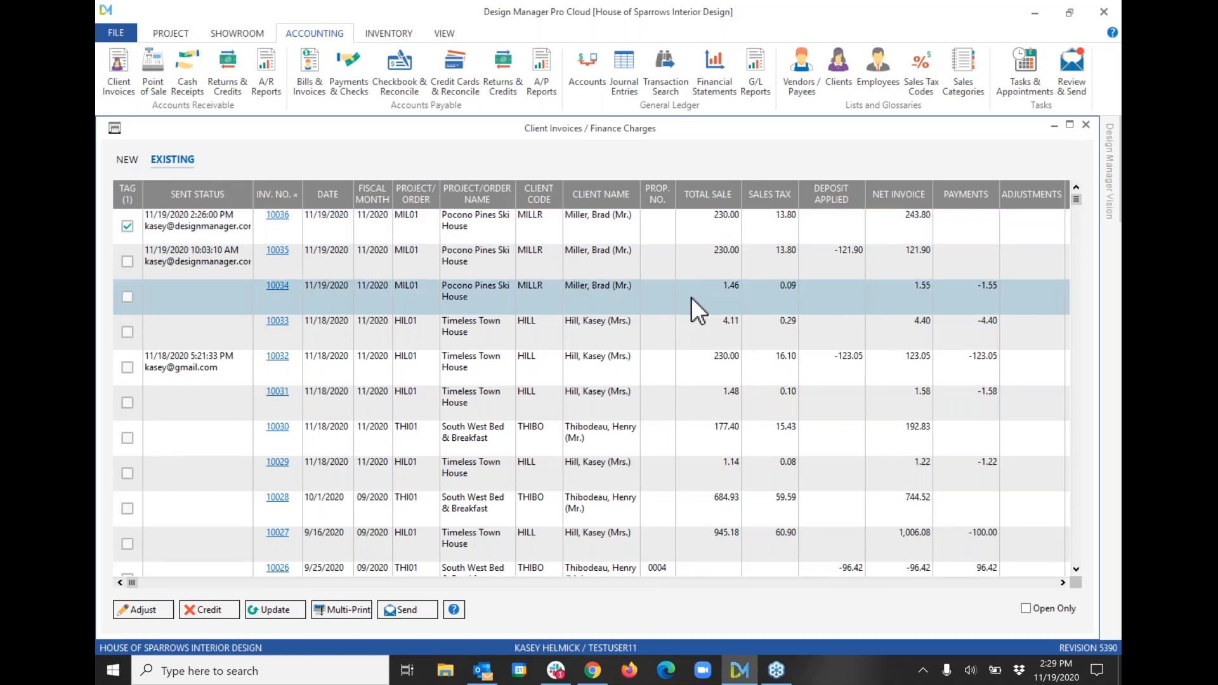
left_click(724, 313)
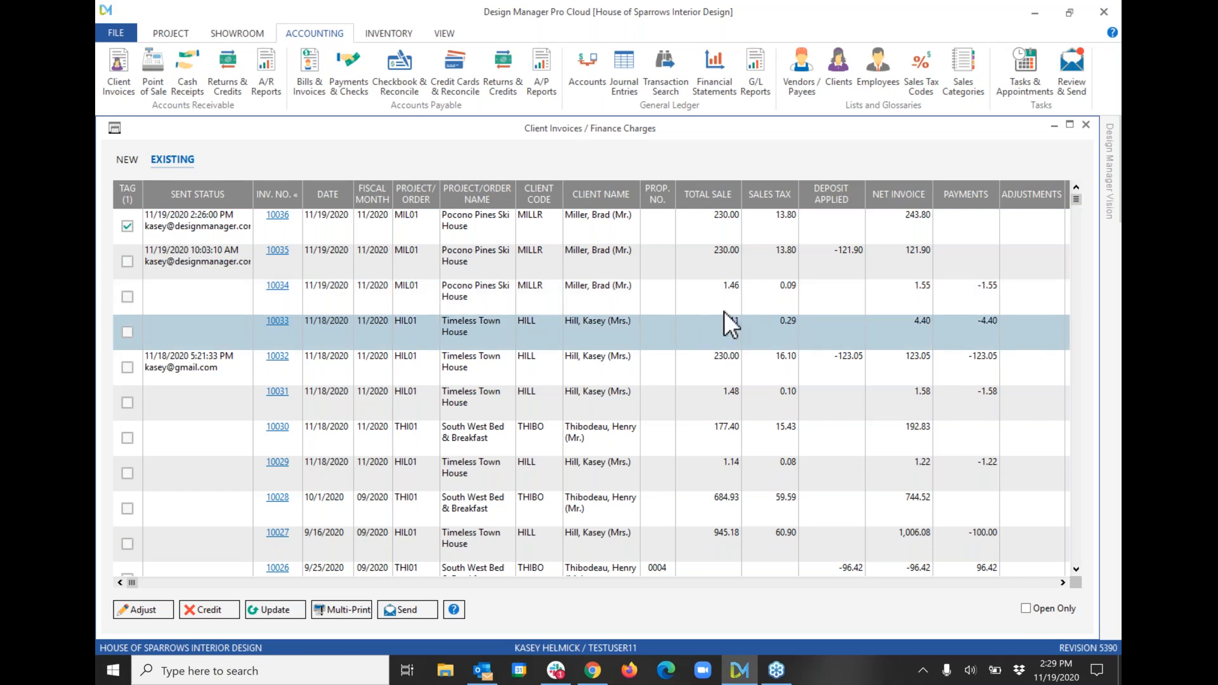
left_click(1086, 125)
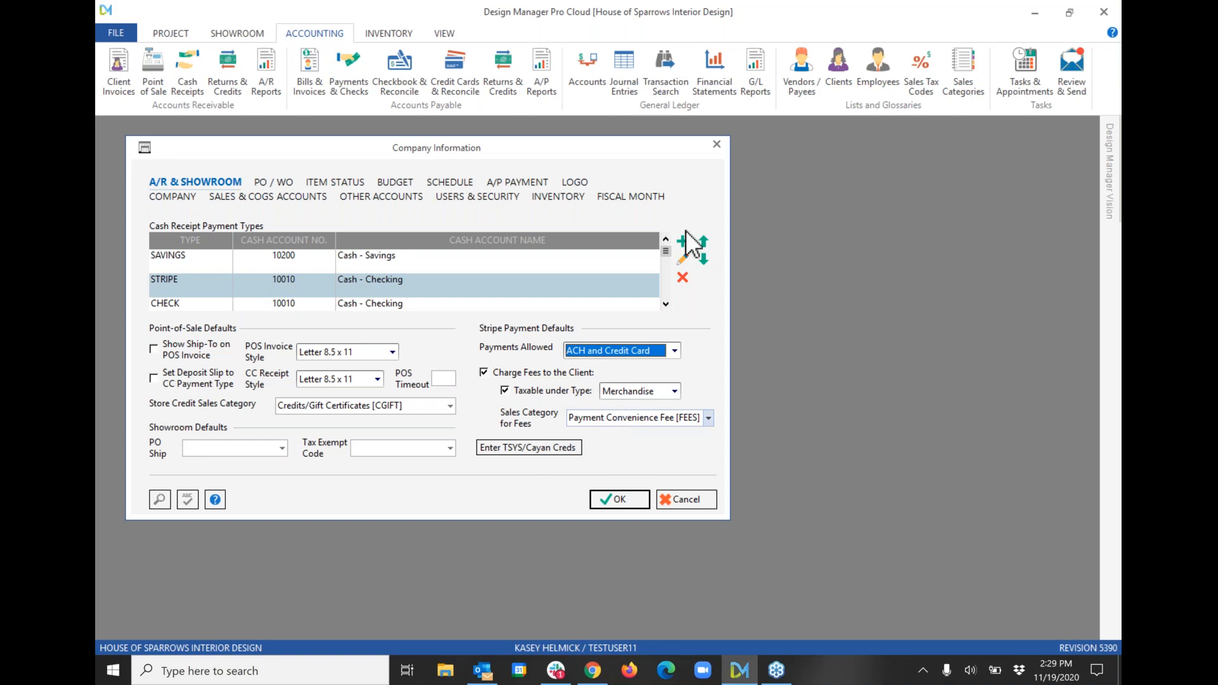
Save the company information, then set STRIPE as the payment type for posting online payments in the Online Payment Settings
left_click(616, 499)
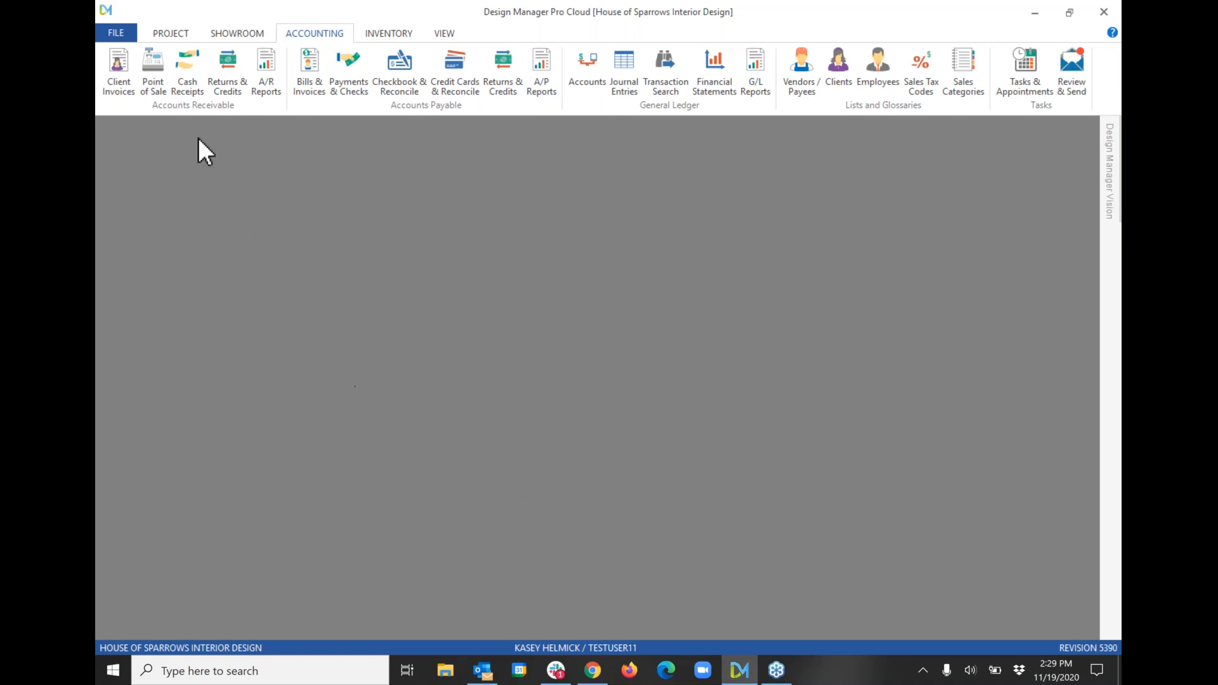
left_click(123, 33)
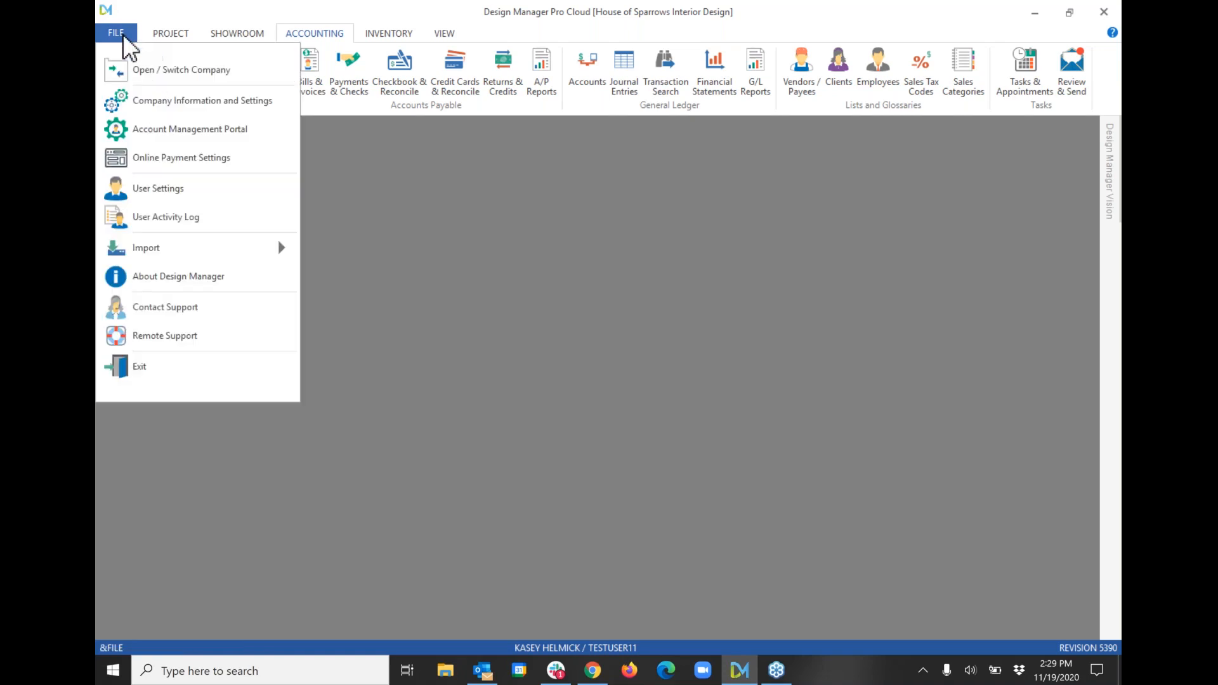
left_click(135, 166)
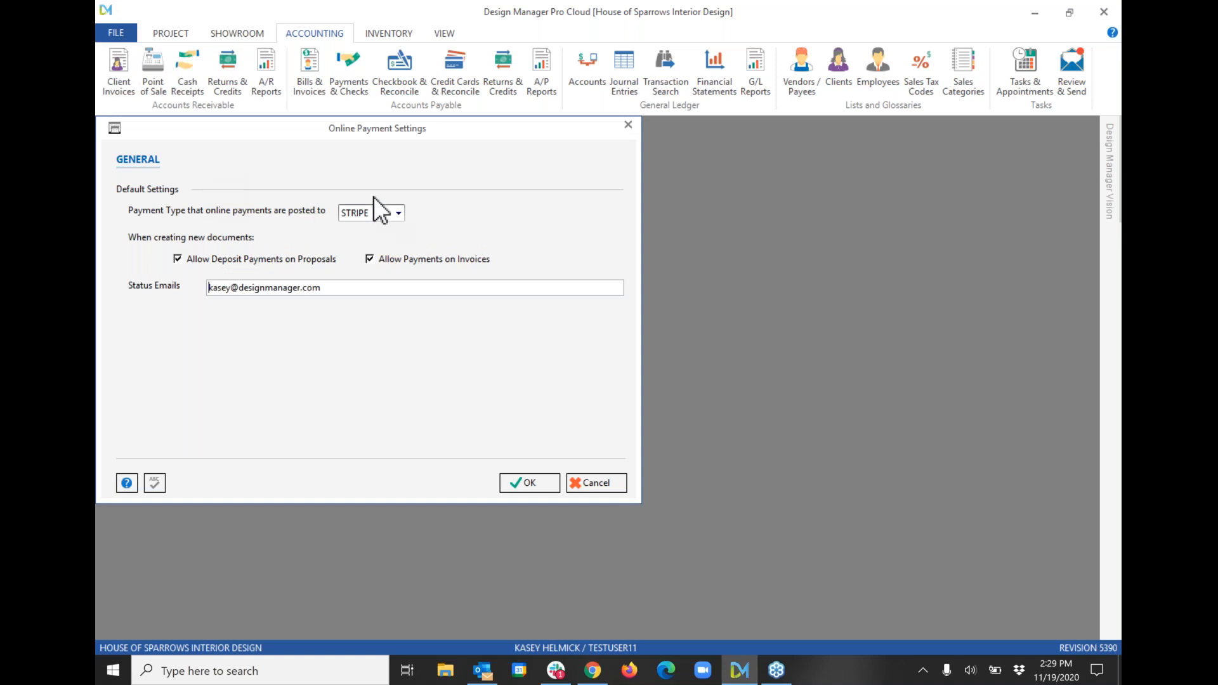
left_click(399, 214)
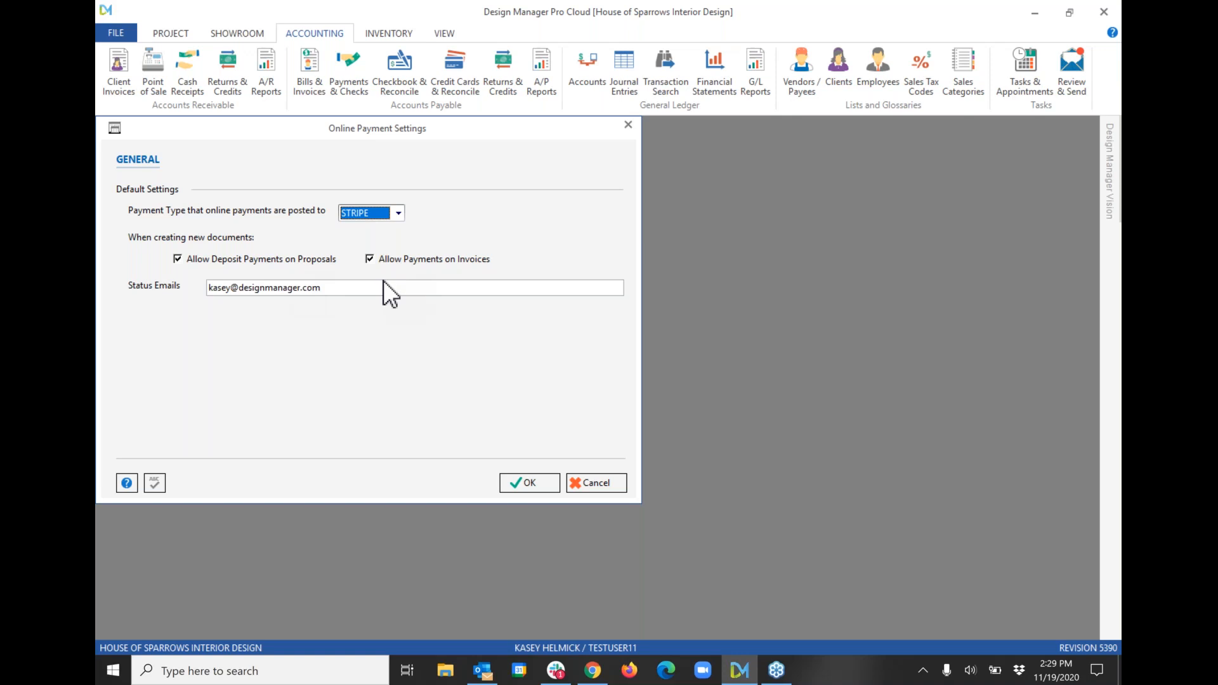
left_click(521, 480)
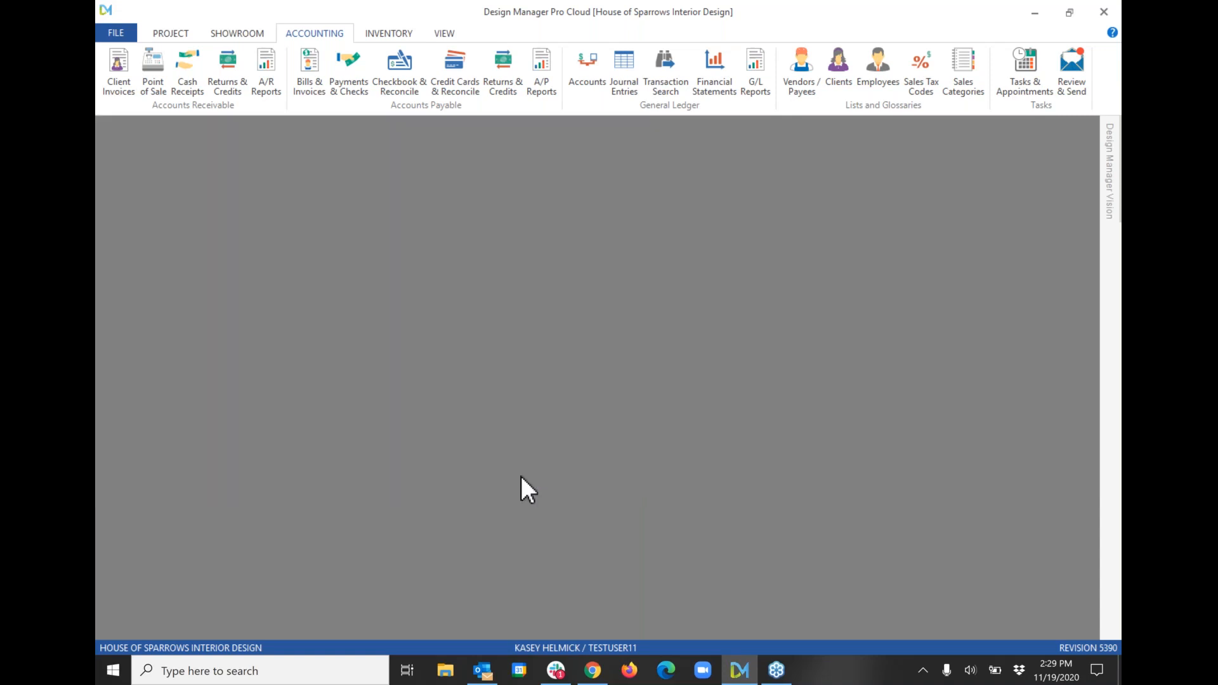